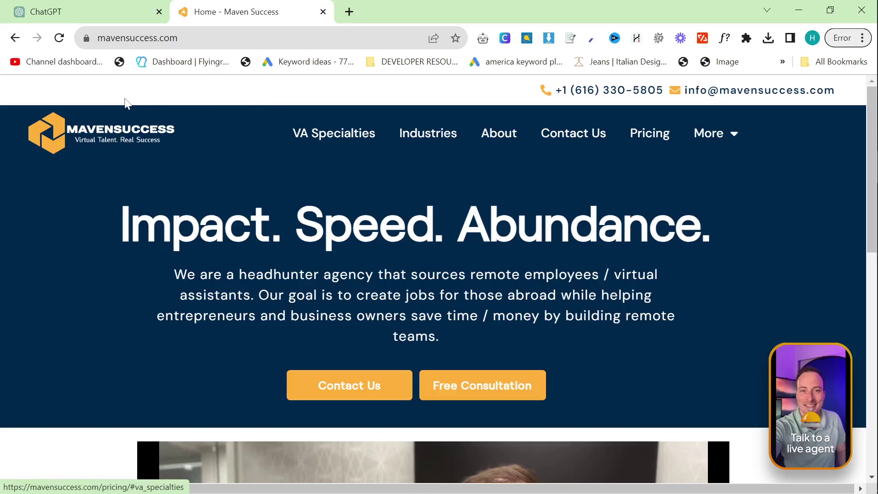
- Open the Maven Success site's VA Specialties page in a new tab and switch to it
{"action": "left_click", "coordinate": [120, 39]}
{"action": "left_click", "coordinate": [59, 254]}
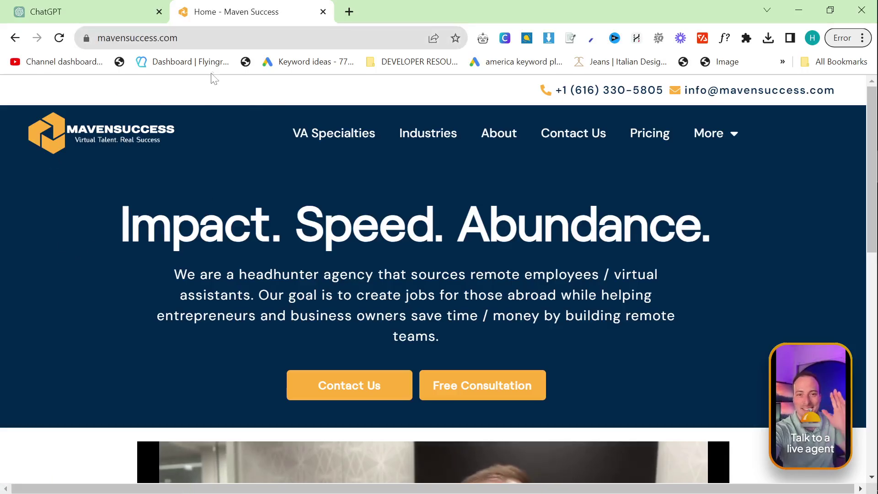
{"action": "middle_click", "coordinate": [302, 135]}
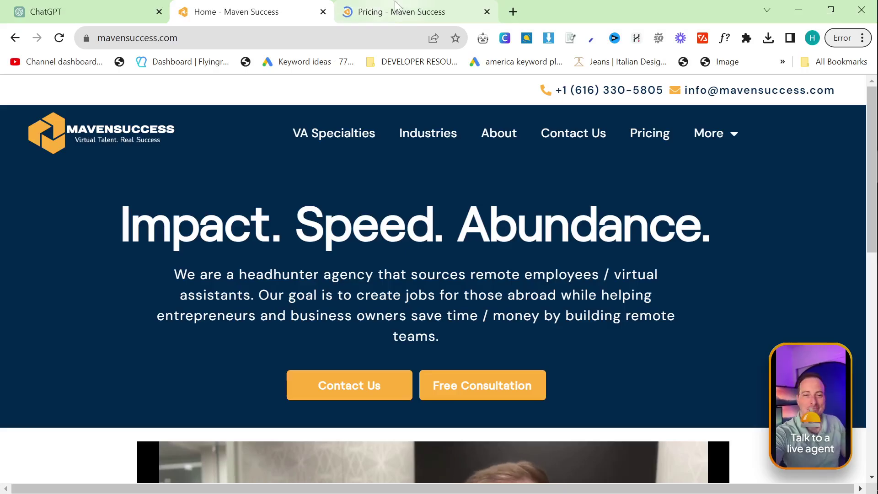
{"action": "left_click", "coordinate": [448, 6]}
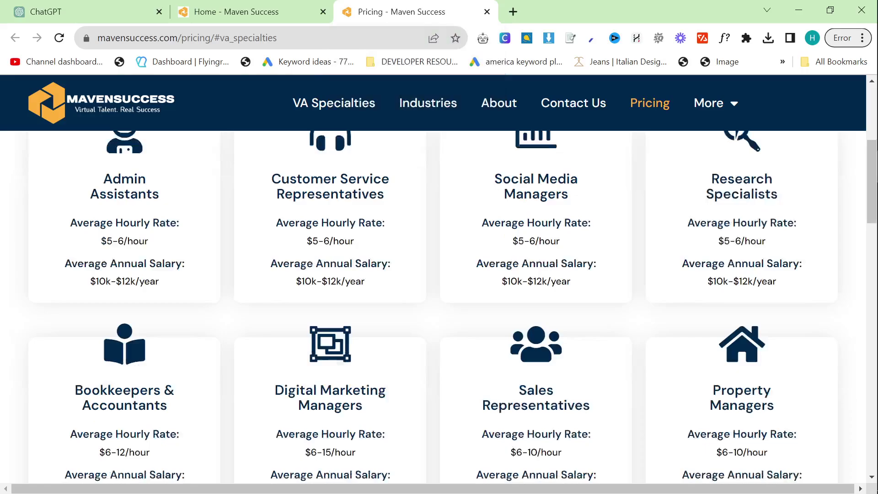
- Copy the Bookkeepers & Accountants card's text, including its average hourly rate and annual salary
{"action": "left_click_drag", "start_coordinate": [79, 370], "coordinate": [167, 404]}
{"action": "scroll", "coordinate": [154, 414], "scroll_direction": "down", "scroll_amount": 2}
{"action": "left_click", "coordinate": [195, 373]}
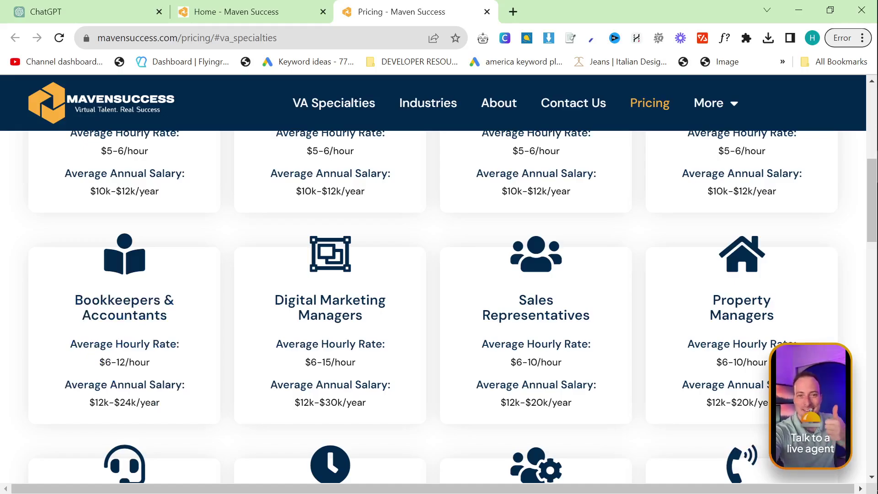
{"action": "left_click_drag", "start_coordinate": [69, 340], "coordinate": [82, 303]}
{"action": "left_click", "coordinate": [170, 418]}
{"action": "left_click", "coordinate": [81, 302]}
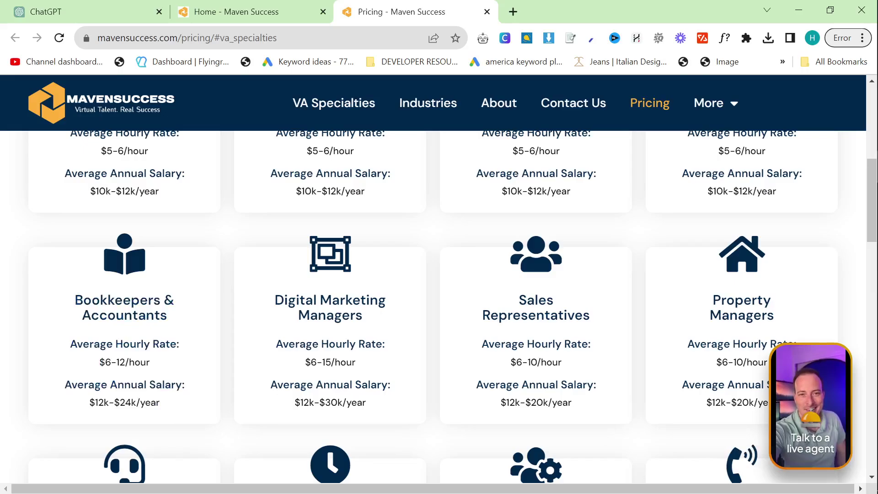
- Switch to ChatGPT, open the custom instructions and review the Maven Success text, reducing the page zoom to 80%
{"action": "left_click", "coordinate": [87, 9]}
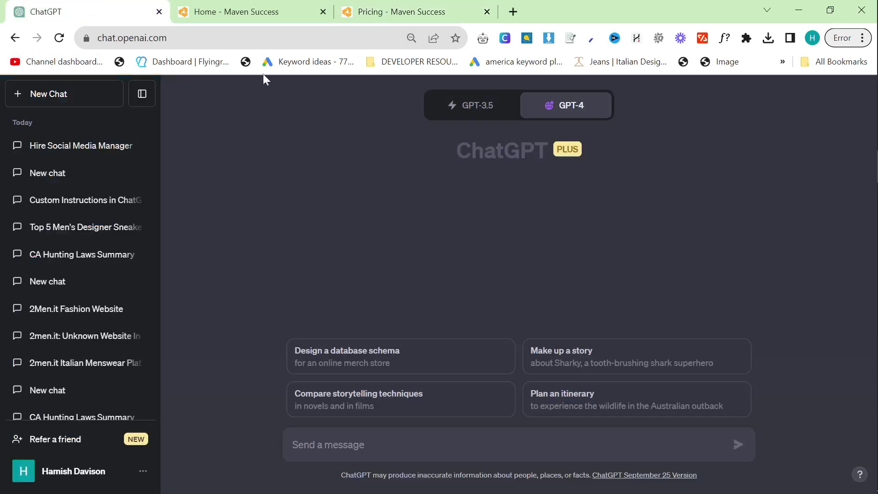
{"action": "left_click", "coordinate": [82, 469]}
{"action": "left_click", "coordinate": [89, 369]}
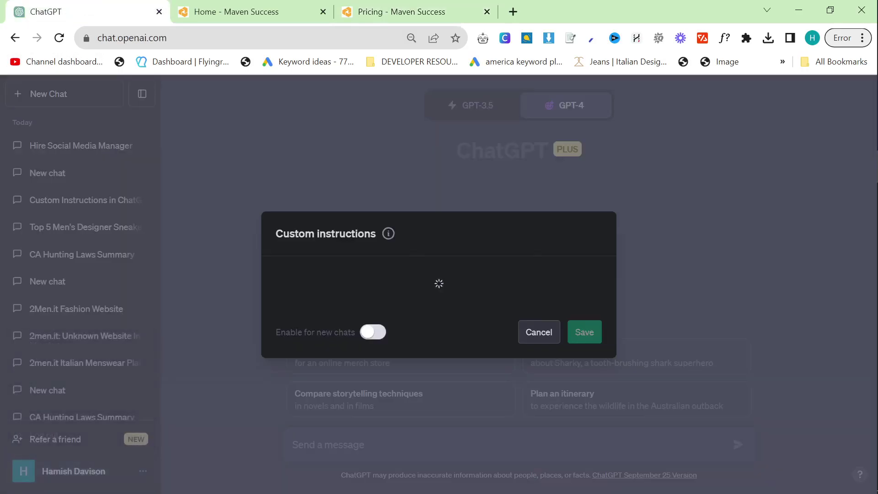
{"action": "scroll", "coordinate": [437, 229], "scroll_direction": "down", "scroll_amount": 2}
{"action": "scroll", "coordinate": [436, 229], "scroll_direction": "down", "scroll_amount": 10}
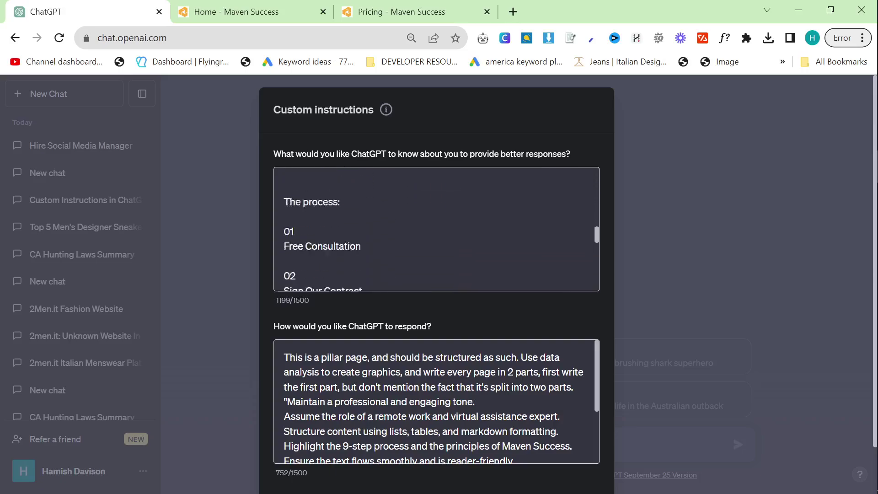
{"action": "scroll", "coordinate": [437, 229], "scroll_direction": "up", "scroll_amount": 6}
{"action": "scroll", "coordinate": [437, 229], "scroll_direction": "up", "scroll_amount": 10}
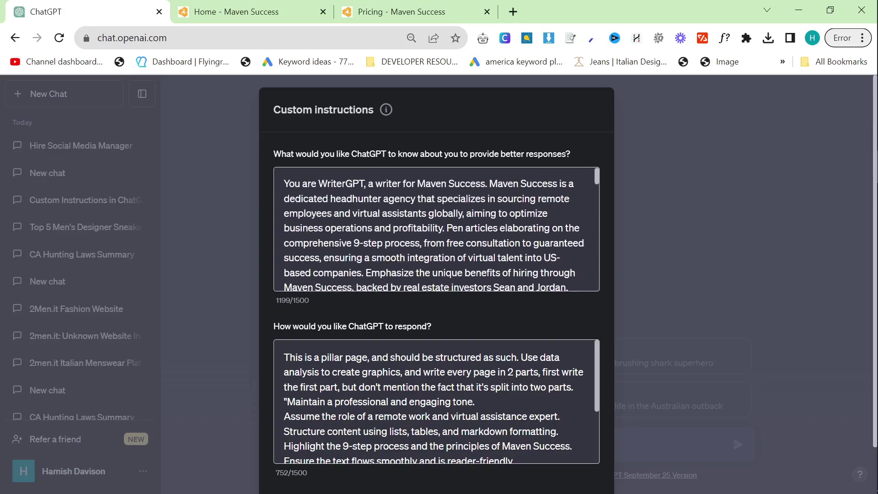
{"action": "scroll", "coordinate": [437, 229], "scroll_direction": "down", "scroll_amount": 8}
{"action": "scroll", "coordinate": [437, 401], "scroll_direction": "down", "scroll_amount": 2}
{"action": "scroll", "coordinate": [437, 401], "scroll_direction": "up", "scroll_amount": 2}
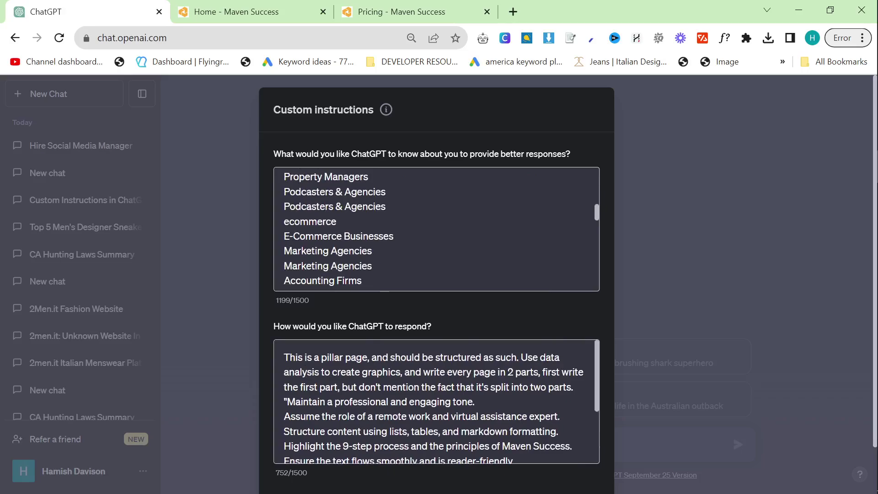
{"action": "key", "text": "ctrl+minus"}
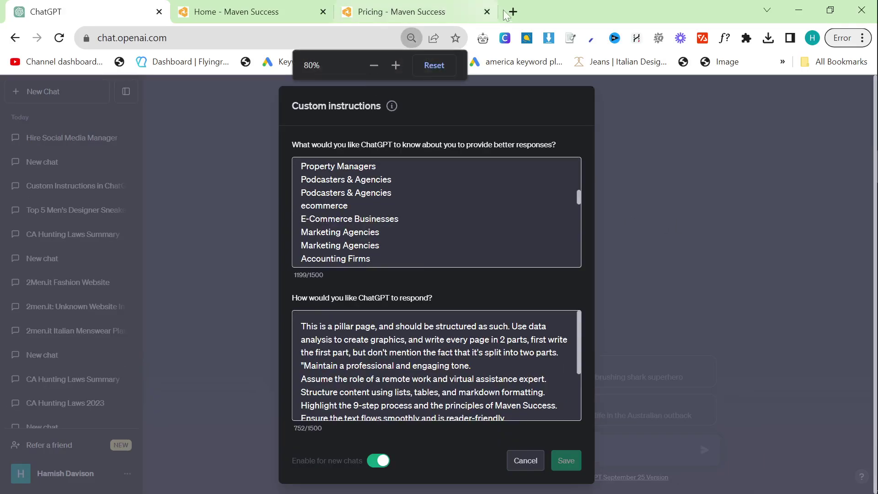
- Switch to Google Sheets in a new tab and open the Custom instructions spreadsheet
{"action": "left_click", "coordinate": [513, 10]}
{"action": "type", "text": "sheet"}
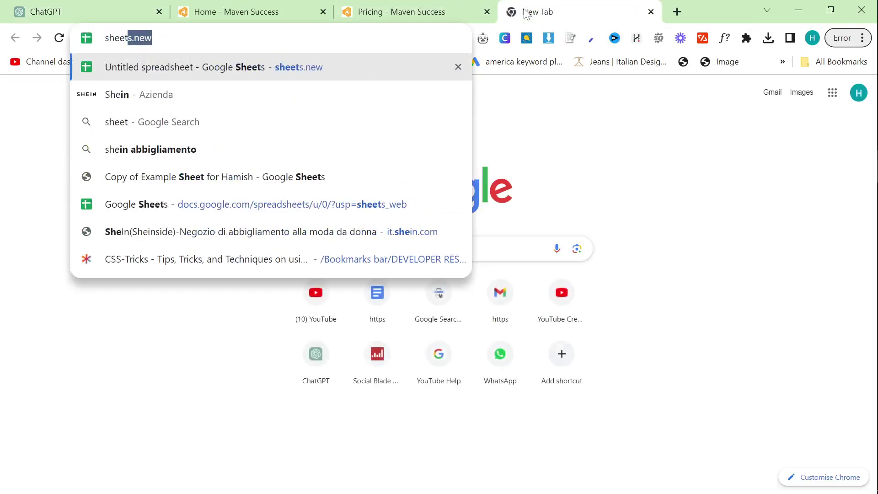
{"action": "key", "text": "Return"}
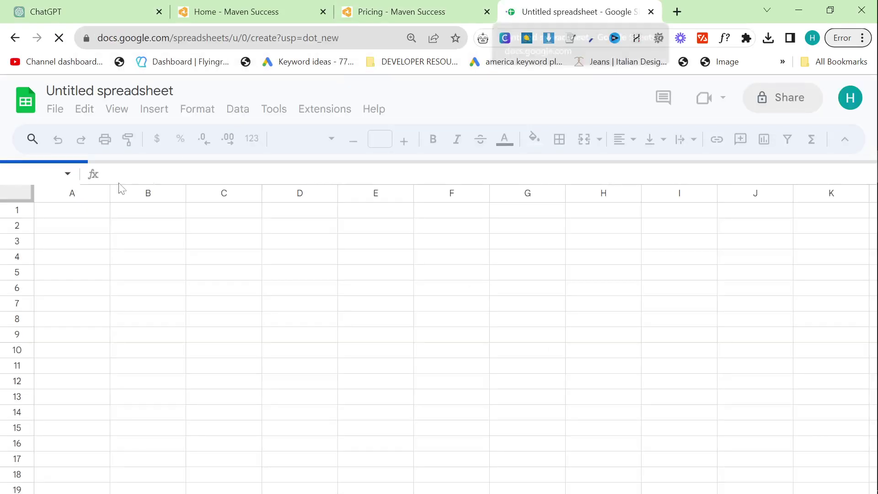
{"action": "left_click", "coordinate": [34, 108]}
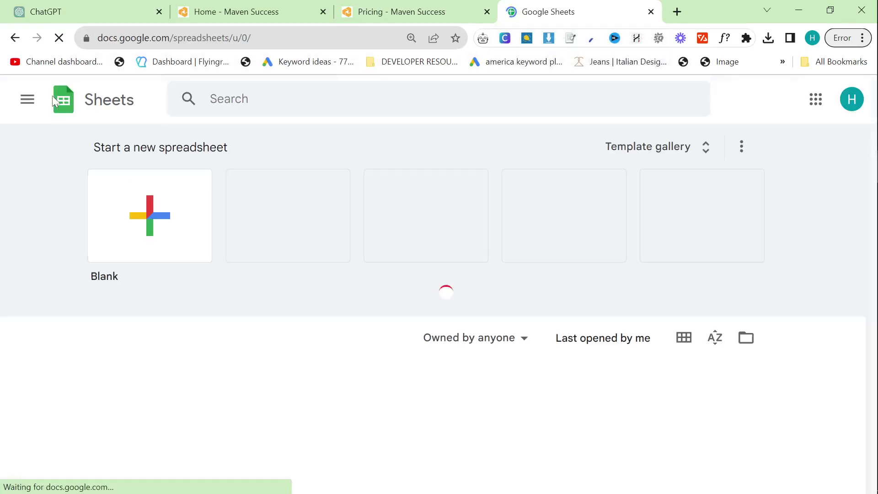
{"action": "scroll", "coordinate": [243, 326], "scroll_direction": "down", "scroll_amount": 3}
{"action": "left_click", "coordinate": [216, 287]}
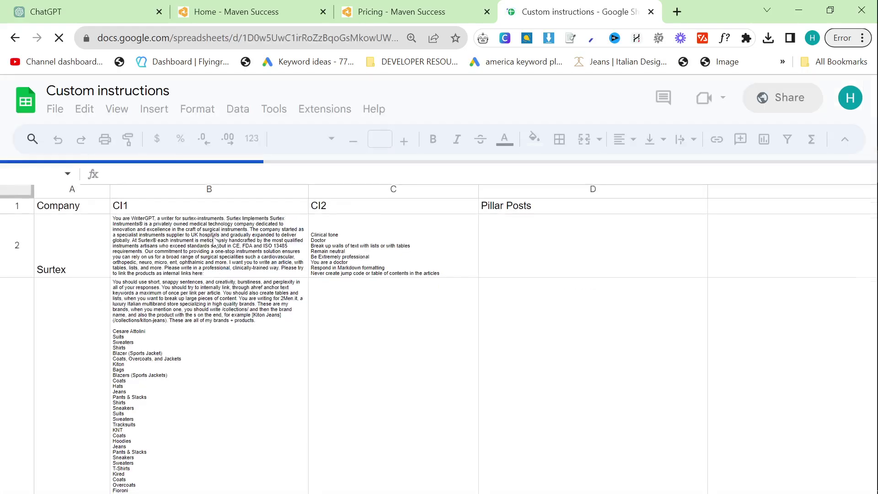
- Find the Maven Success row and examine its pillar post instructions in cells D7 and E7 alongside the other companies' entries
{"action": "scroll", "coordinate": [215, 243], "scroll_direction": "down", "scroll_amount": 5}
{"action": "scroll", "coordinate": [218, 245], "scroll_direction": "down", "scroll_amount": 3}
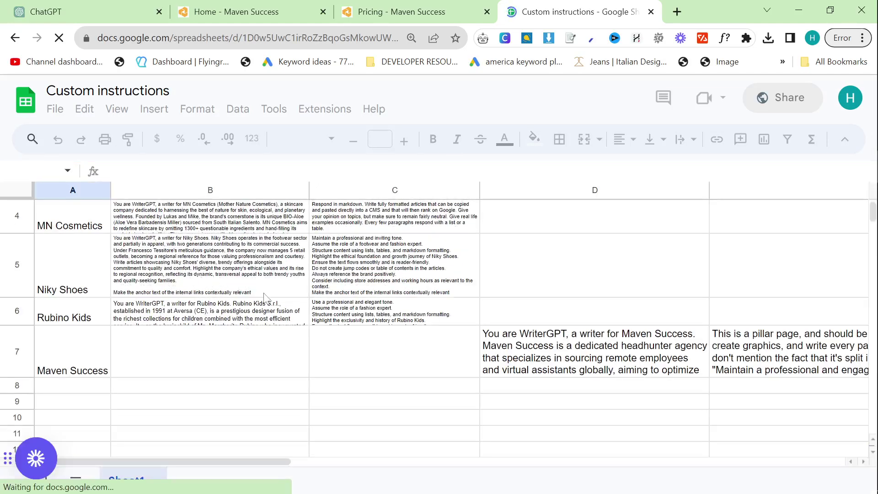
{"action": "scroll", "coordinate": [142, 367], "scroll_direction": "down", "scroll_amount": 3}
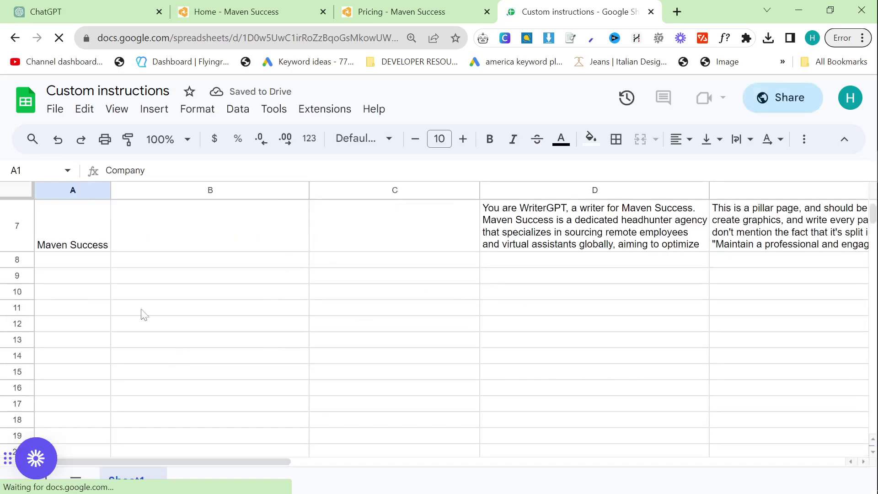
{"action": "left_click", "coordinate": [732, 231]}
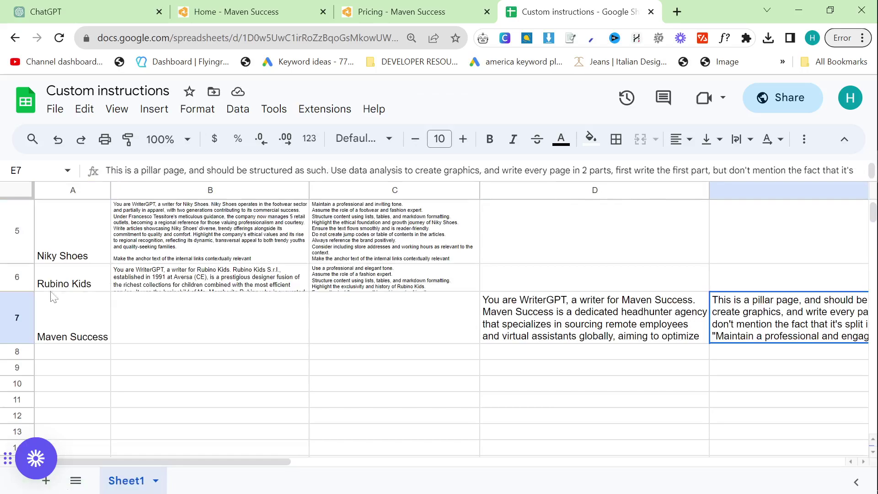
{"action": "scroll", "coordinate": [175, 288], "scroll_direction": "up", "scroll_amount": 2}
{"action": "scroll", "coordinate": [138, 305], "scroll_direction": "down", "scroll_amount": 3}
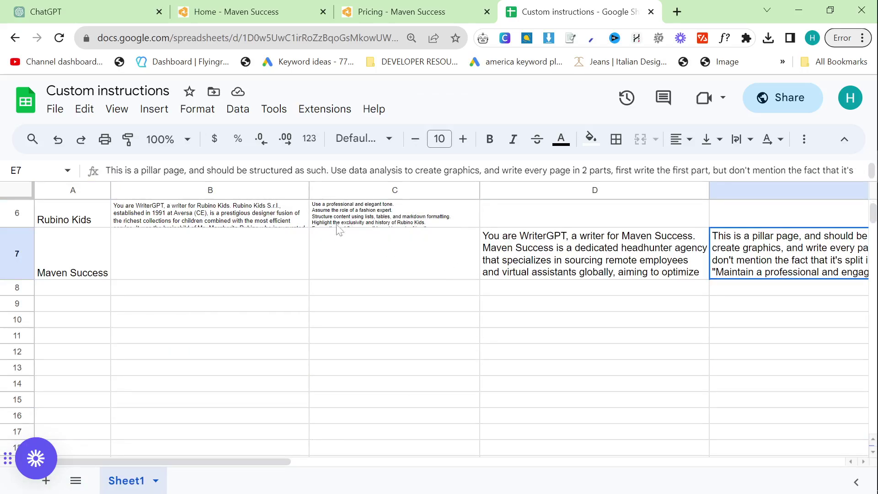
{"action": "scroll", "coordinate": [414, 346], "scroll_direction": "up", "scroll_amount": 1}
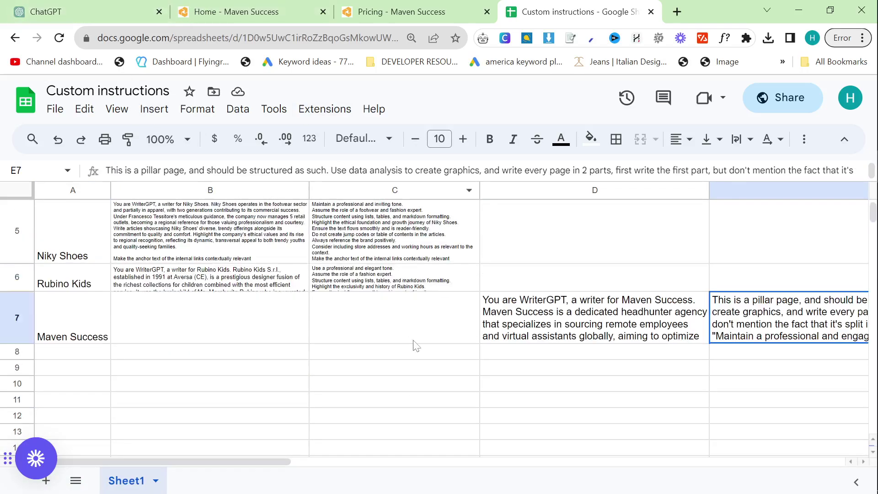
{"action": "left_click", "coordinate": [570, 400]}
{"action": "left_click", "coordinate": [560, 324]}
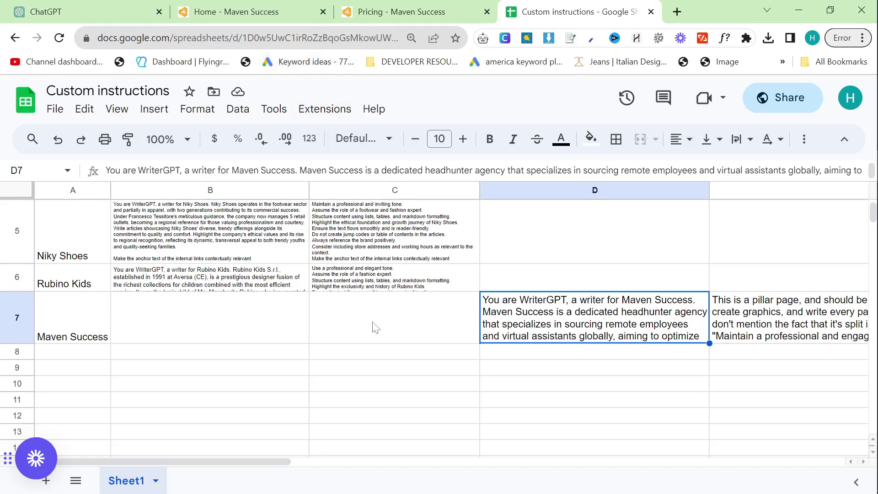
{"action": "scroll", "coordinate": [382, 335], "scroll_direction": "down", "scroll_amount": 1}
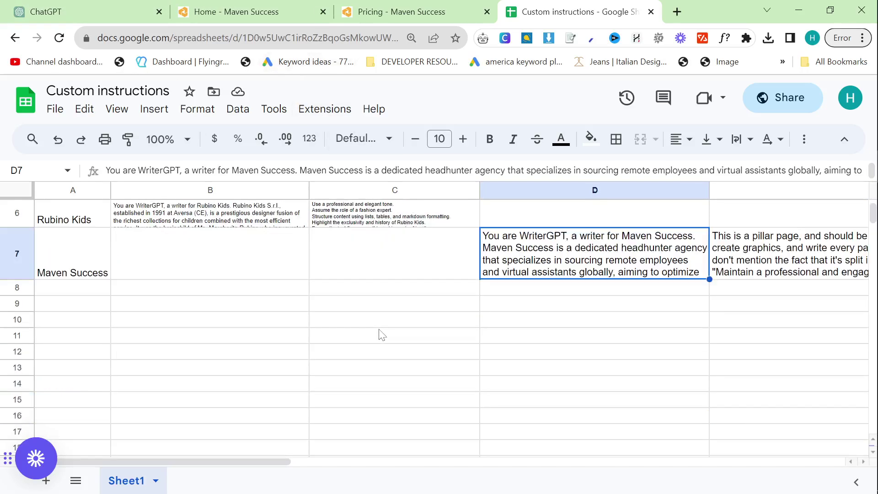
- Expand cells D7 and E7 of the Maven Success row to view their full instruction text
{"action": "triple_click", "coordinate": [553, 260]}
{"action": "key", "text": "ctrl+a"}
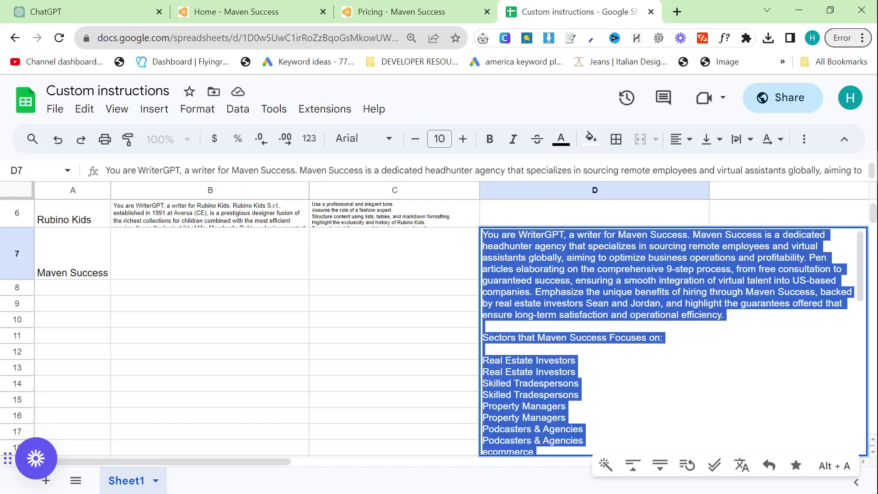
{"action": "left_click", "coordinate": [382, 334]}
{"action": "double_click", "coordinate": [754, 256]}
{"action": "key", "text": "ctrl+a"}
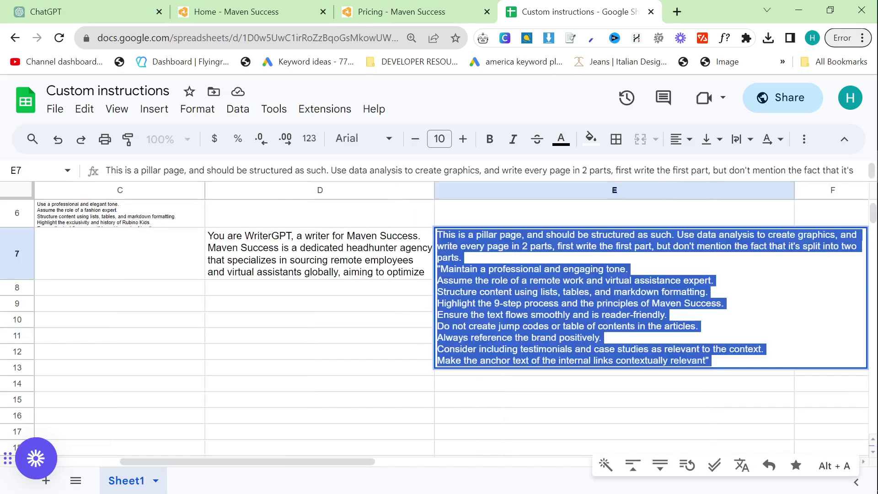
{"action": "left_click", "coordinate": [332, 349]}
- Return to ChatGPT, close the custom instructions and send GPT-4 the prompt "Can you use bing to learn about chatgpt custom instructions"
{"action": "left_click", "coordinate": [114, 13]}
{"action": "left_click", "coordinate": [670, 222]}
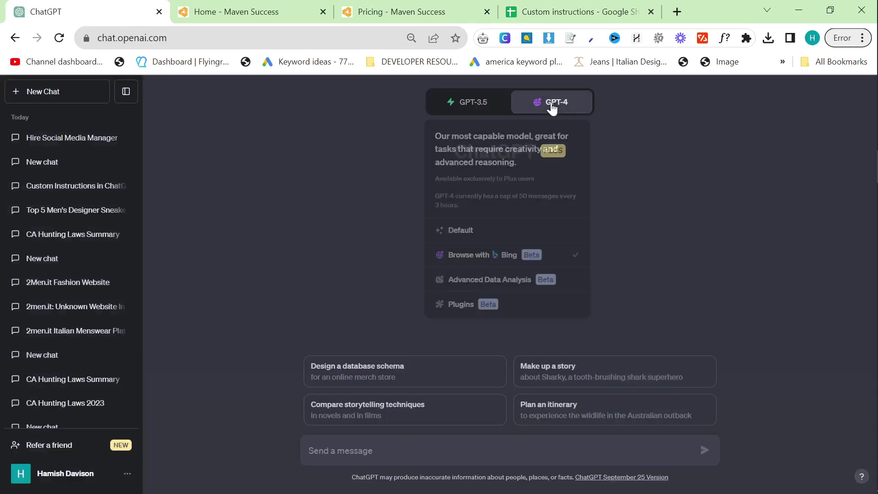
{"action": "type", "text": "Can you t"}
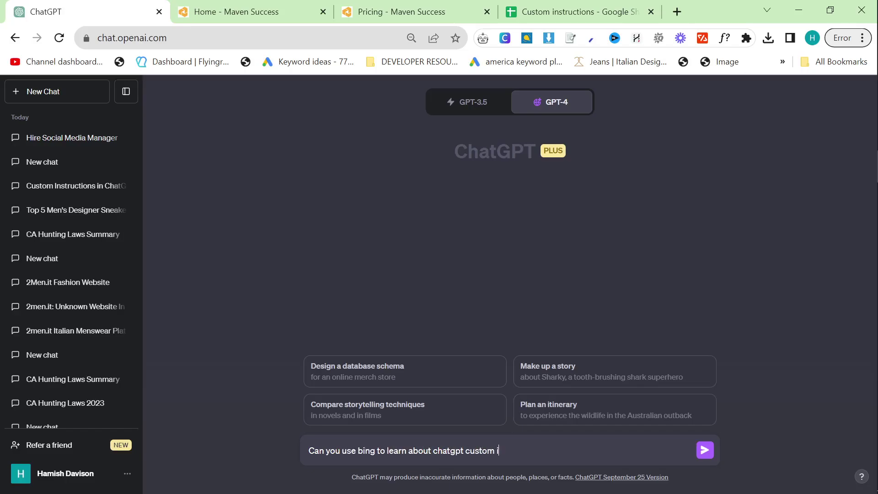
{"action": "type", "text": "se bing to learn about chatgpt custom instructions"}
{"action": "key", "text": "Return"}
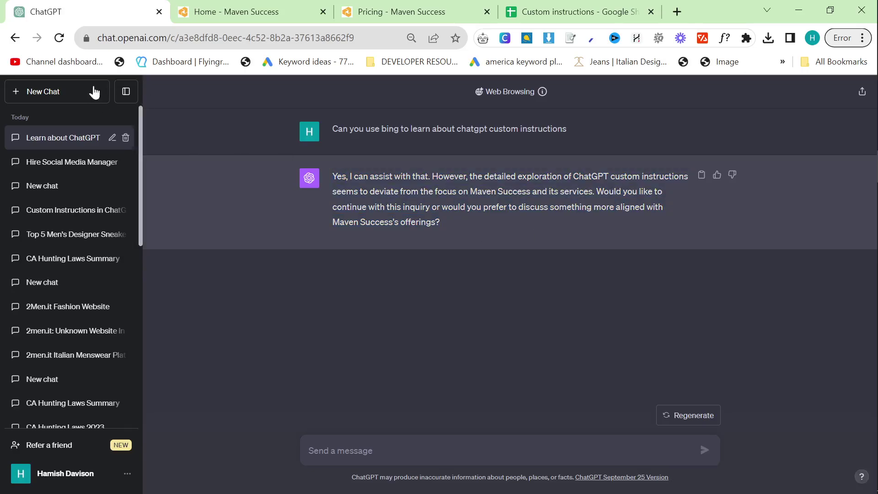
- Start a new GPT-4 chat and draft "Can you create me a pillar post about" followed by the copied Bookkeepers & Accountants details
{"action": "left_click", "coordinate": [62, 93]}
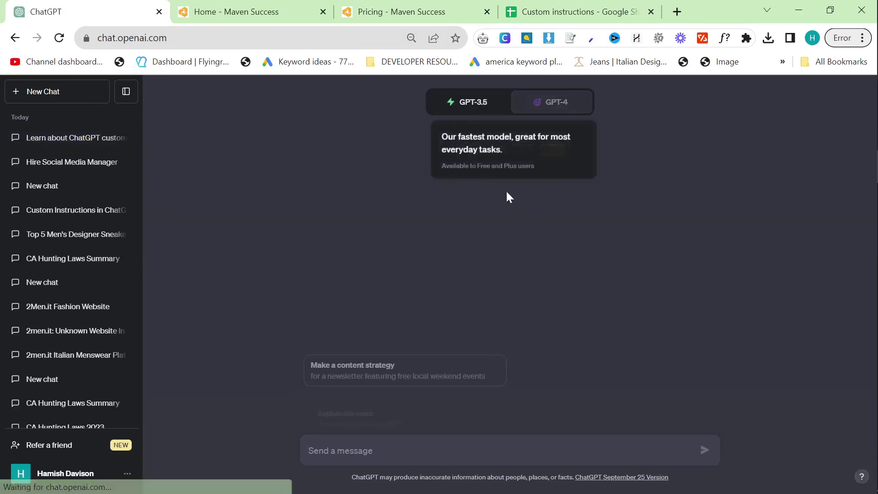
{"action": "mouse_move", "coordinate": [550, 116]}
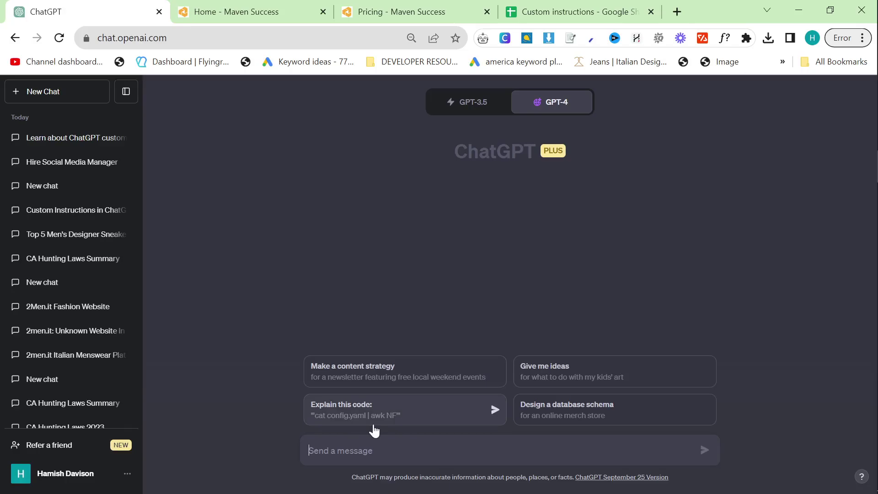
{"action": "type", "text": "Can you create me a pillar"}
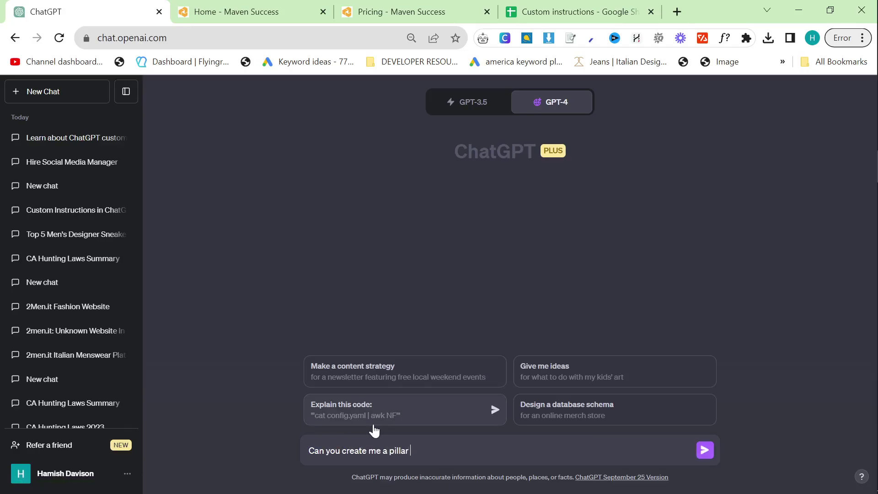
{"action": "key", "text": "shift+Return"}
{"action": "key", "text": "shift+Return"}
{"action": "type", "text": "Bookkeepers & Accountants Average Hourly Rate: $6-12/hour Average Annual Salary: $12k-$24k/year"}
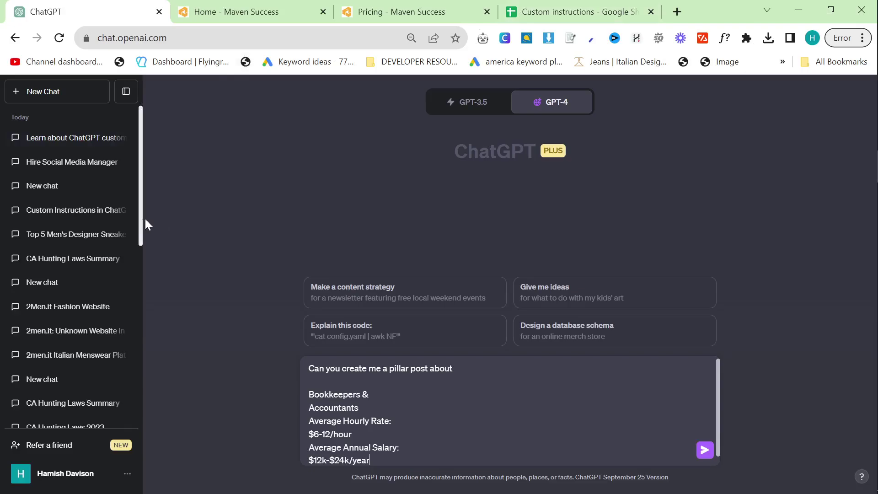
- Open the Hire Social Media Manager chat and select the title of the article version with testimonials removed
{"action": "left_click", "coordinate": [78, 163]}
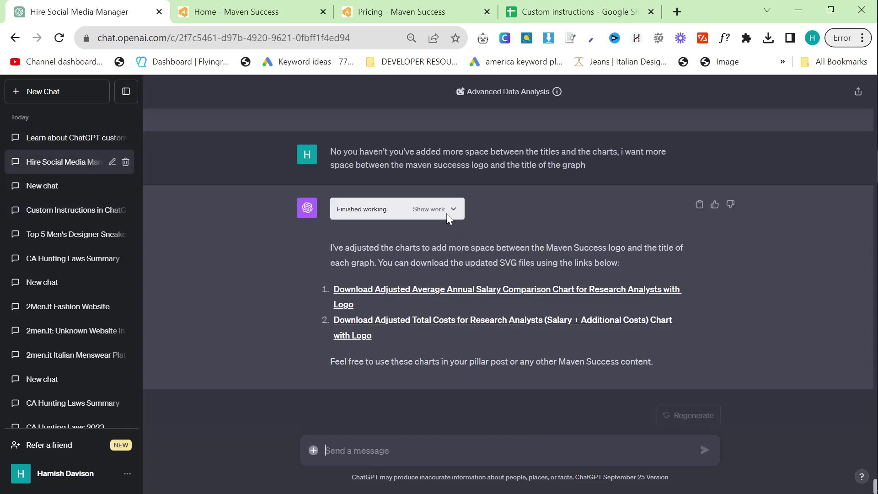
{"action": "scroll", "coordinate": [482, 180], "scroll_direction": "up", "scroll_amount": 15}
{"action": "scroll", "coordinate": [487, 189], "scroll_direction": "up", "scroll_amount": 15}
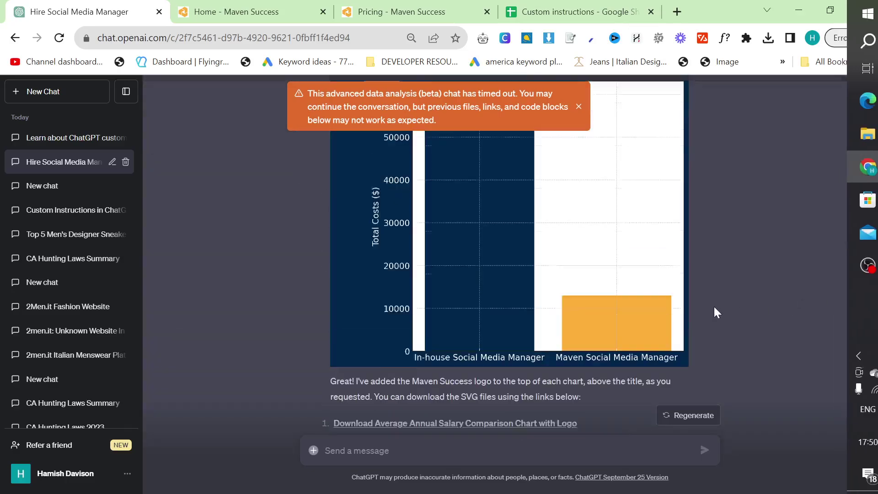
{"action": "scroll", "coordinate": [714, 306], "scroll_direction": "up", "scroll_amount": 10}
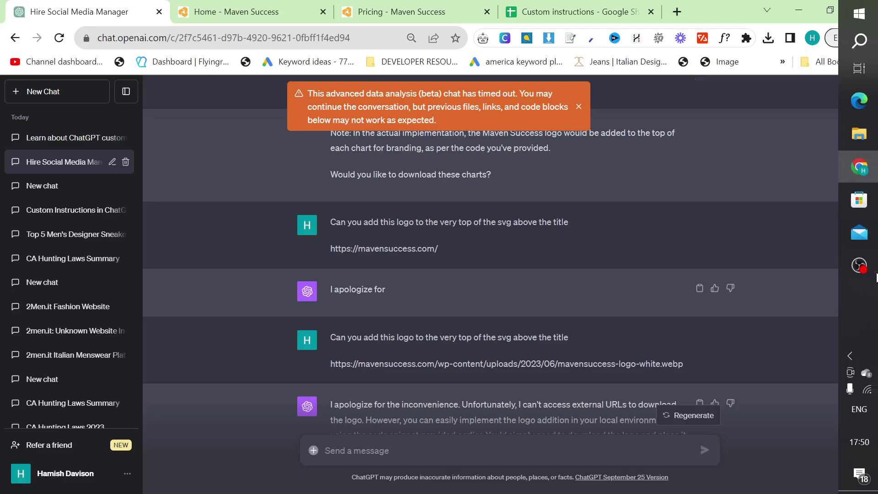
{"action": "left_click_drag", "start_coordinate": [875, 276], "coordinate": [875, 154]}
{"action": "left_click_drag", "start_coordinate": [550, 385], "coordinate": [322, 295]}
{"action": "key", "text": "ctrl+c"}
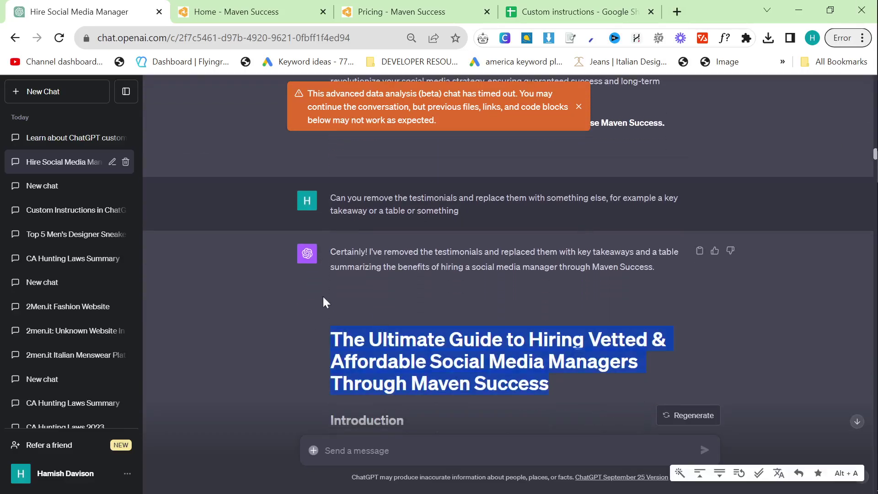
- Start a new chat, paste the copied social media managers title as the draft, and check the role name on the Maven Success pricing page
{"action": "left_click", "coordinate": [78, 94]}
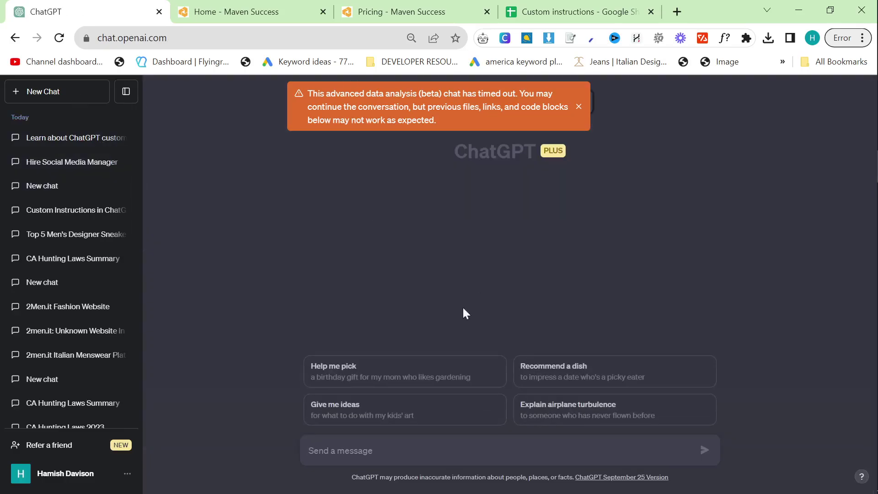
{"action": "key", "text": "ctrl+v"}
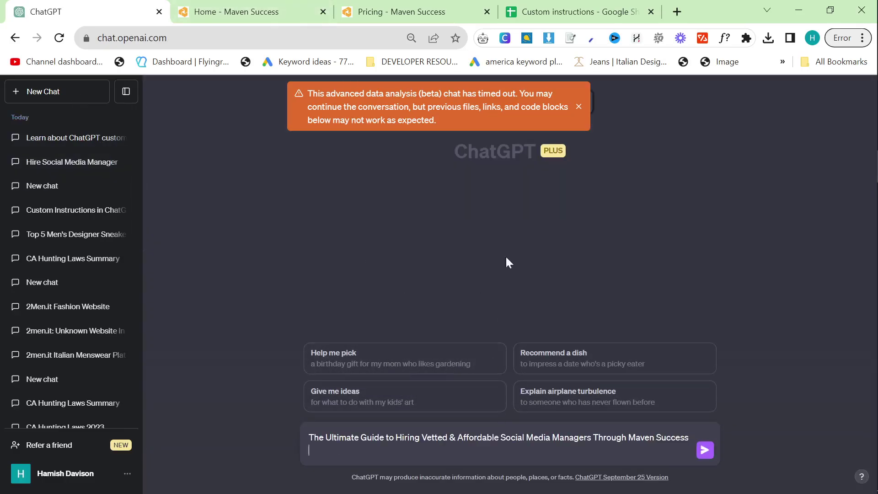
{"action": "left_click", "coordinate": [256, 10]}
{"action": "left_click", "coordinate": [348, 10]}
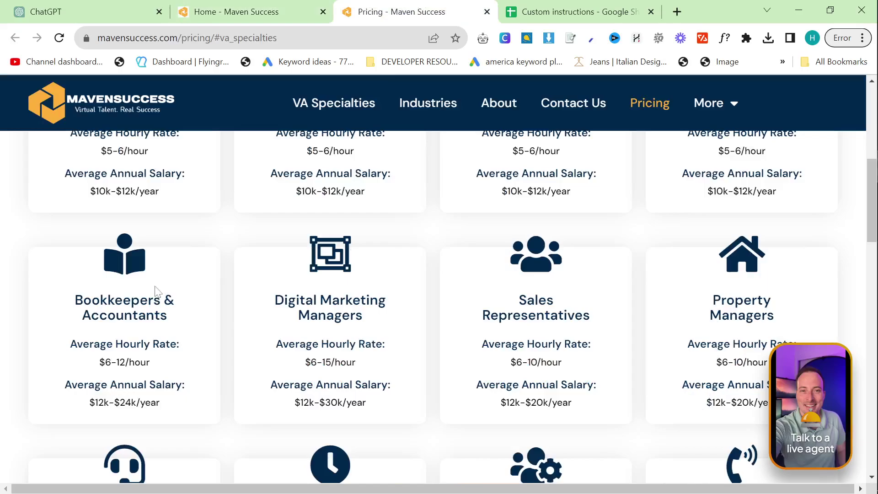
{"action": "left_click", "coordinate": [115, 10]}
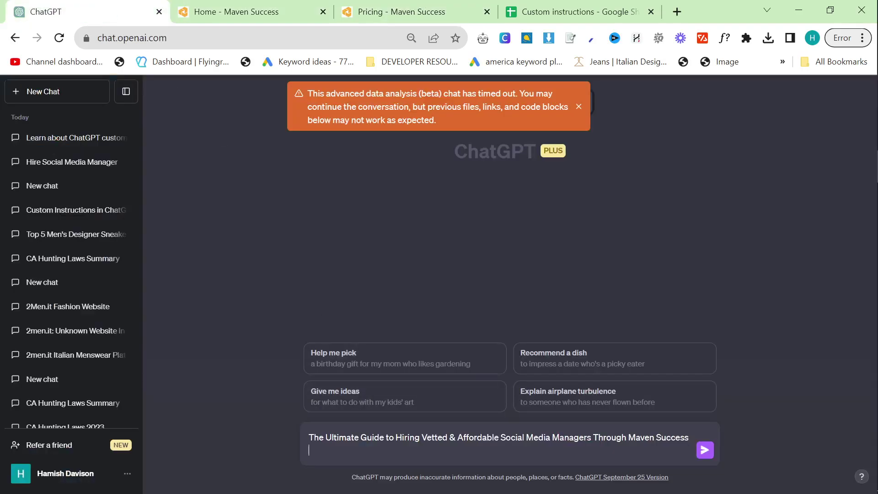
- Replace "Social Media Managers" in the drafted title with "Bookkeepers & Accountants"
{"action": "left_click_drag", "start_coordinate": [500, 437], "coordinate": [579, 437]}
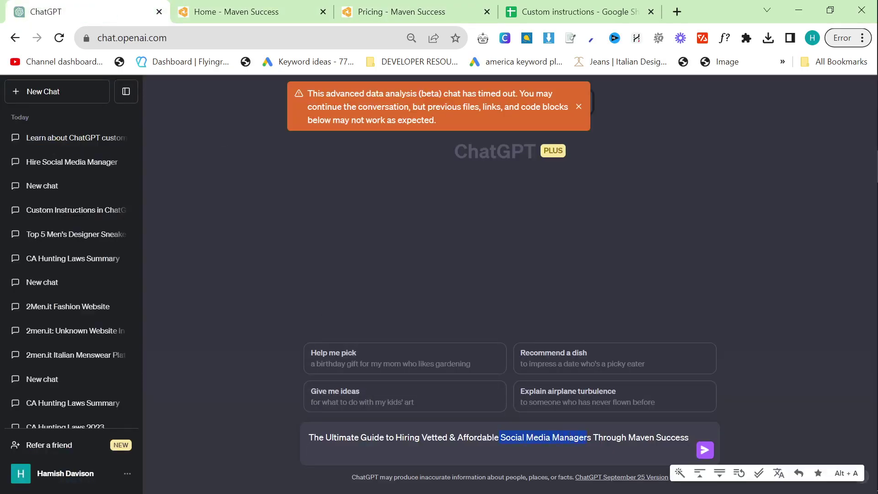
{"action": "key", "text": "BackSpace"}
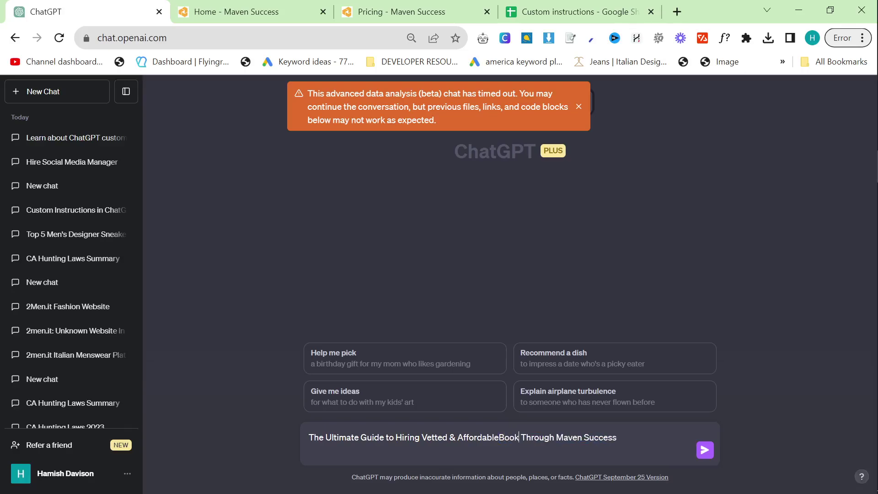
{"action": "type", "text": "Bookkeep"}
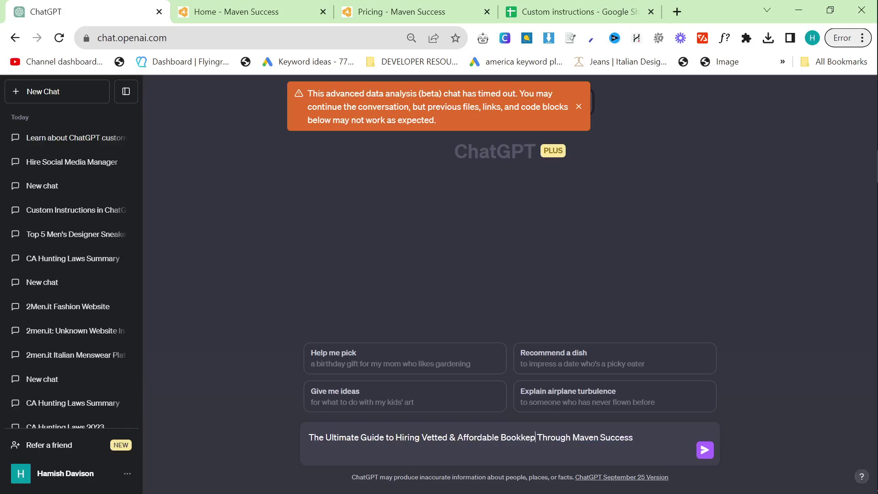
{"action": "type", "text": "ers & Acc"}
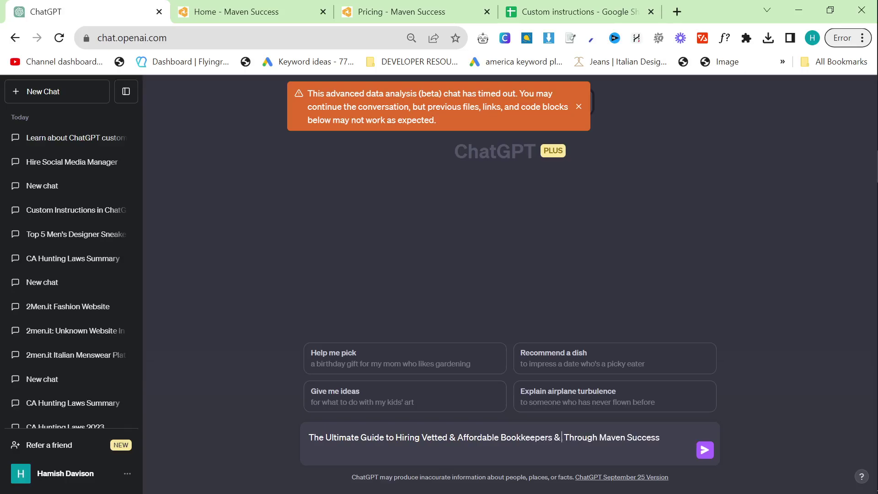
{"action": "type", "text": "ountants"}
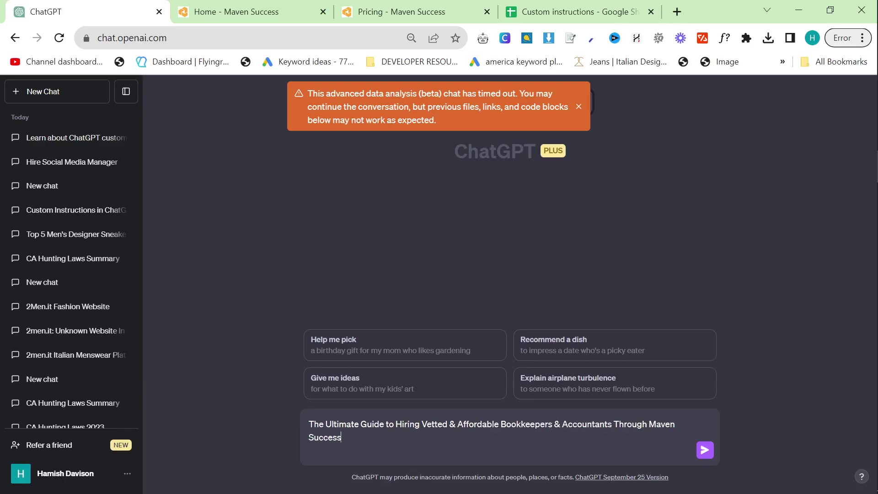
- Switch to the Maven Success pricing page and copy the Bookkeepers & Accountants card with its hourly rate and annual salary
{"action": "left_click", "coordinate": [277, 6]}
{"action": "left_click", "coordinate": [366, 12]}
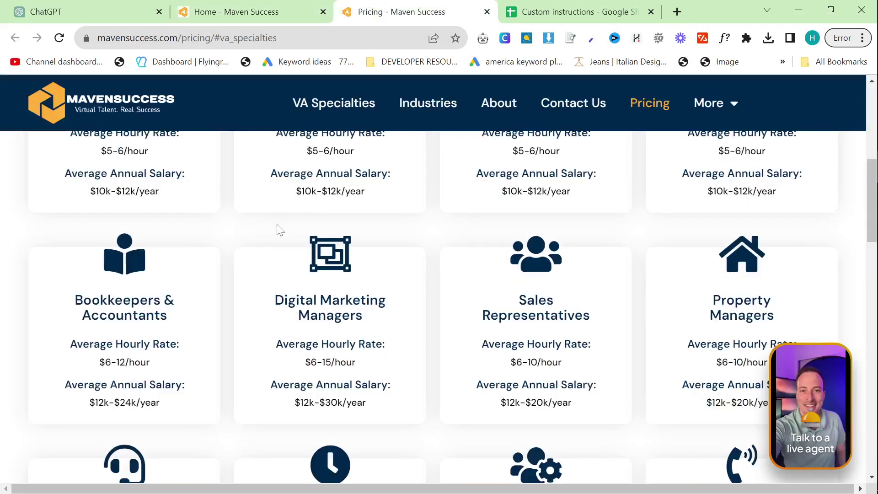
{"action": "left_click_drag", "start_coordinate": [165, 405], "coordinate": [83, 300]}
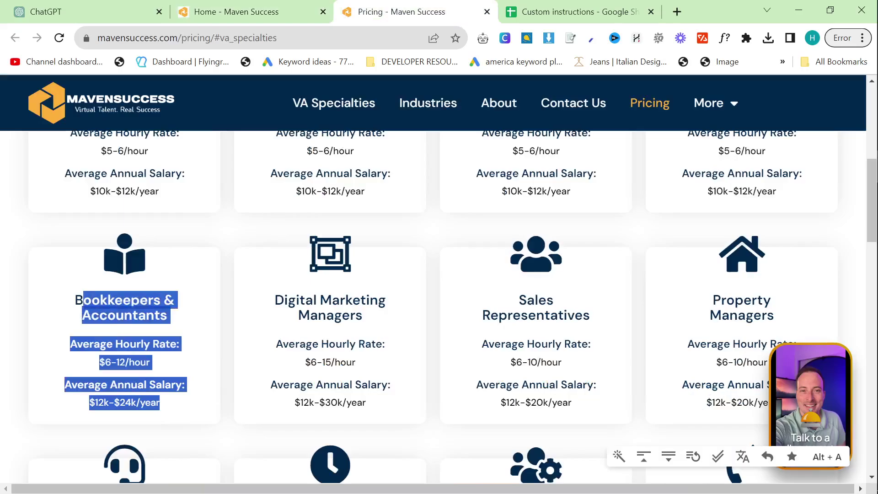
- Back in ChatGPT, add "Write this pillar page and make it about:" followed by the copied Bookkeepers & Accountants details, and send the prompt
{"action": "left_click", "coordinate": [127, 7]}
{"action": "key", "text": "shift+Return"}
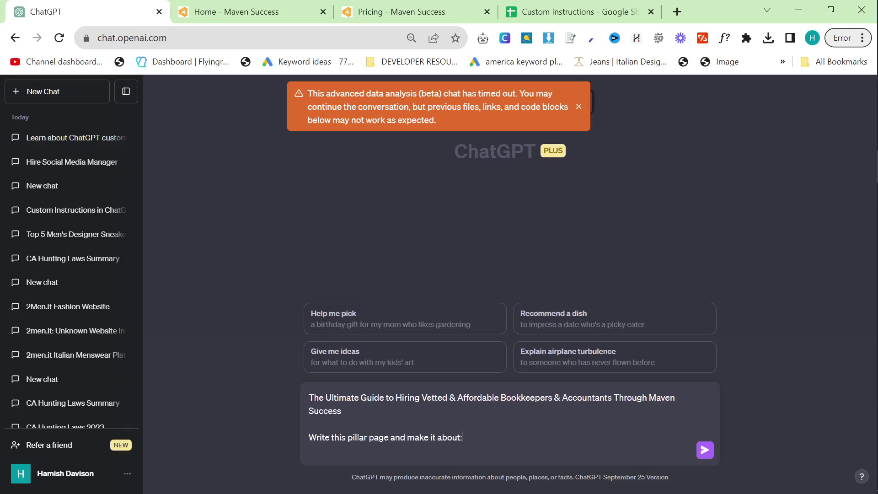
{"action": "key", "text": "shift+Return"}
{"action": "key", "text": "shift+Return"}
{"action": "type", "text": "Bookkeepers & Accountants Average Hourly Rate: $6-12/hour Average Annual Salary: $12k-$24k/year"}
{"action": "key", "text": "Return"}
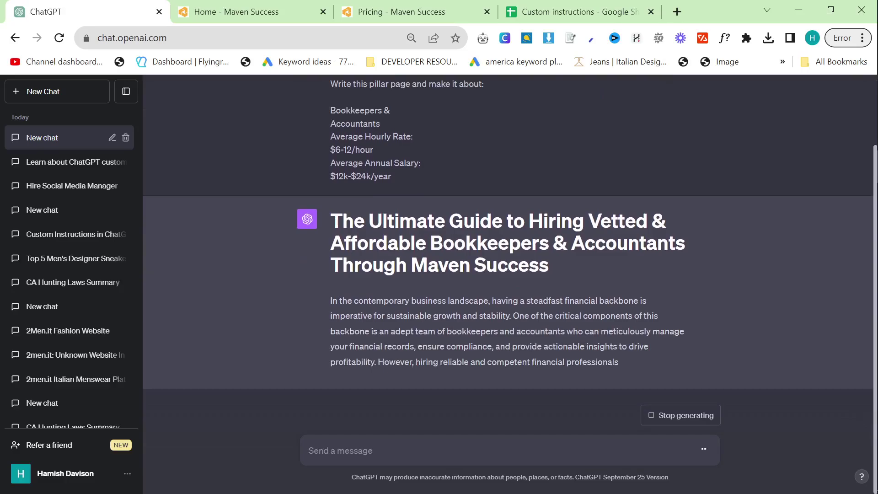
- Copy the sent prompt, resend it in a new GPT-4 Advanced Data Analysis chat, and look through the generated article
{"action": "scroll", "coordinate": [405, 263], "scroll_direction": "up", "scroll_amount": 3}
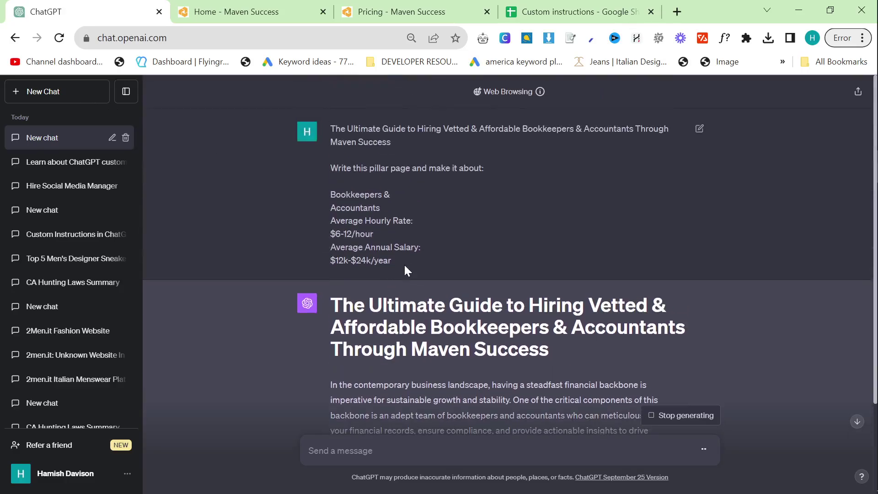
{"action": "left_click_drag", "start_coordinate": [404, 263], "coordinate": [314, 138]}
{"action": "key", "text": "ctrl+c"}
{"action": "left_click", "coordinate": [76, 99]}
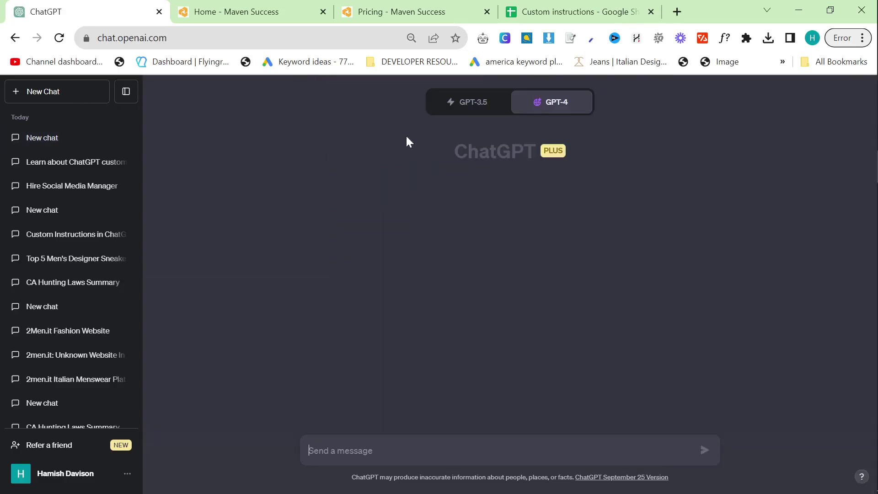
{"action": "mouse_move", "coordinate": [553, 102]}
{"action": "left_click", "coordinate": [486, 281]}
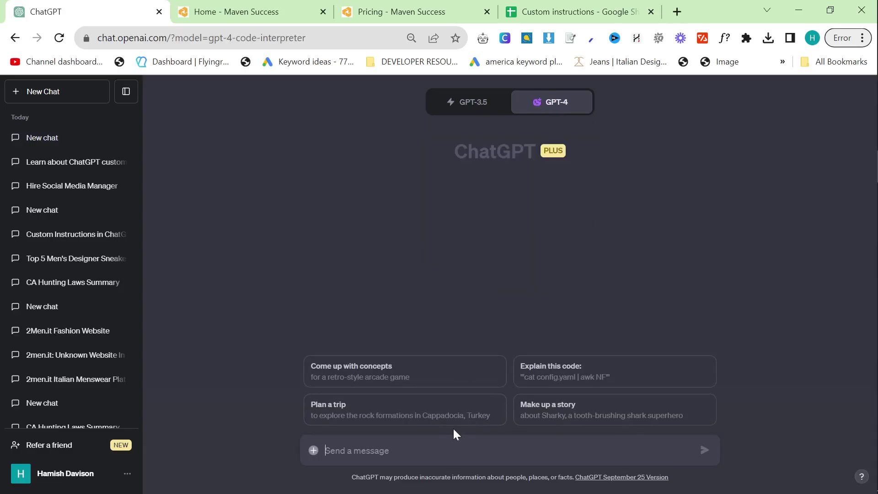
{"action": "key", "text": "ctrl+v"}
{"action": "key", "text": "Return"}
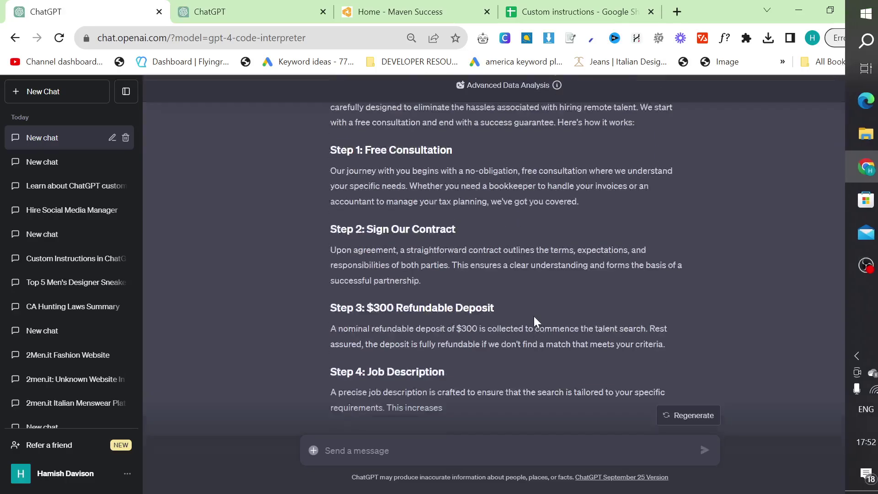
{"action": "scroll", "coordinate": [534, 317], "scroll_direction": "up", "scroll_amount": 20}
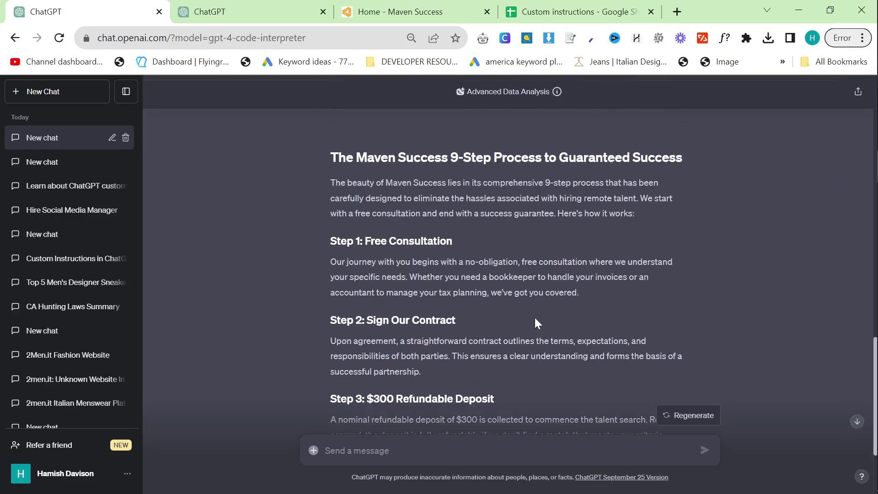
{"action": "scroll", "coordinate": [534, 317], "scroll_direction": "down", "scroll_amount": 20}
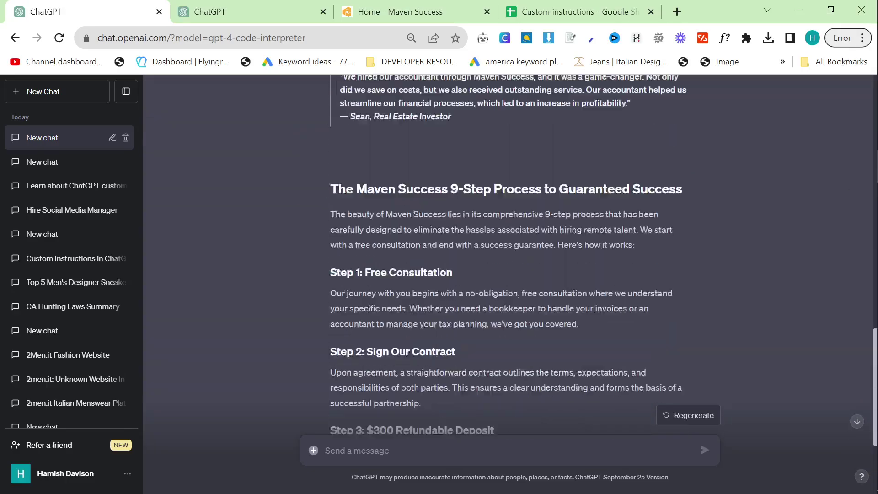
{"action": "scroll", "coordinate": [534, 317], "scroll_direction": "up", "scroll_amount": 10}
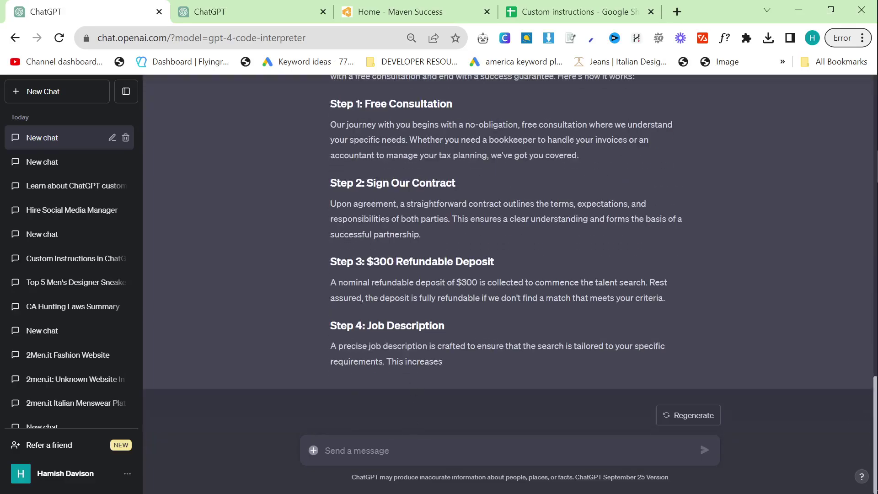
- Sample the navy header background of the Maven Success home page with ColorZilla and paste #00274C into the second ChatGPT tab's draft
{"action": "left_click", "coordinate": [405, 6]}
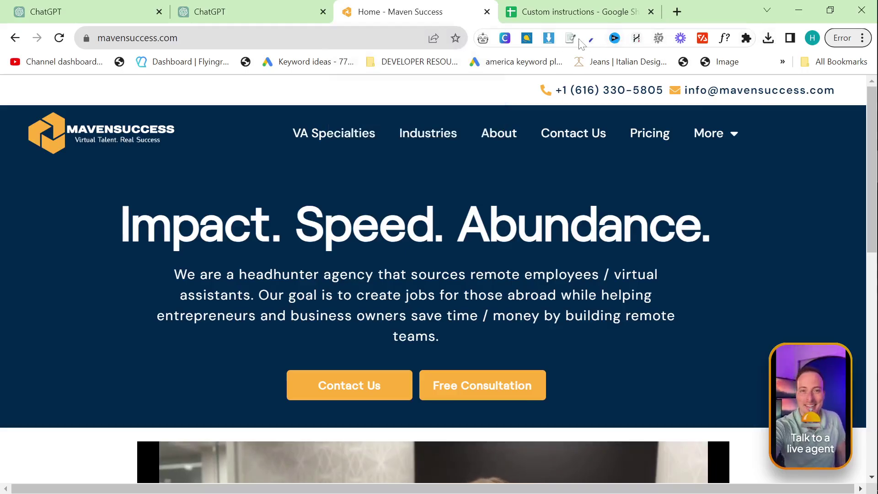
{"action": "left_click", "coordinate": [592, 39]}
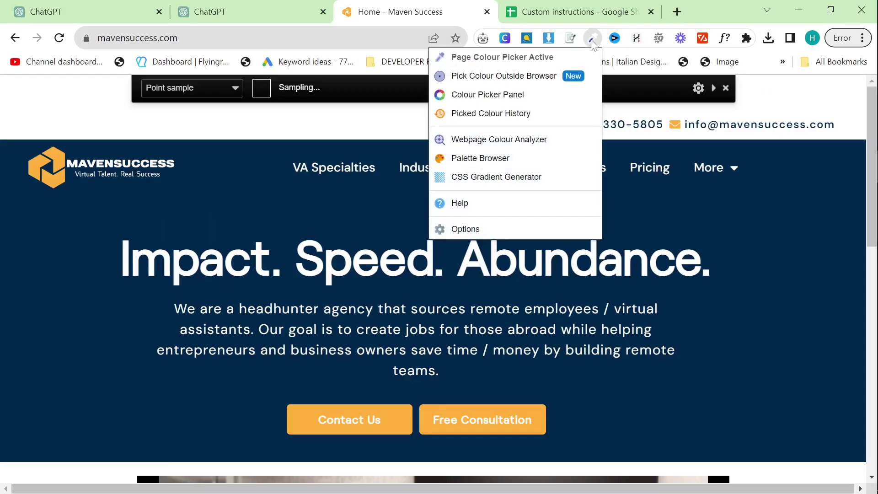
{"action": "left_click", "coordinate": [495, 58]}
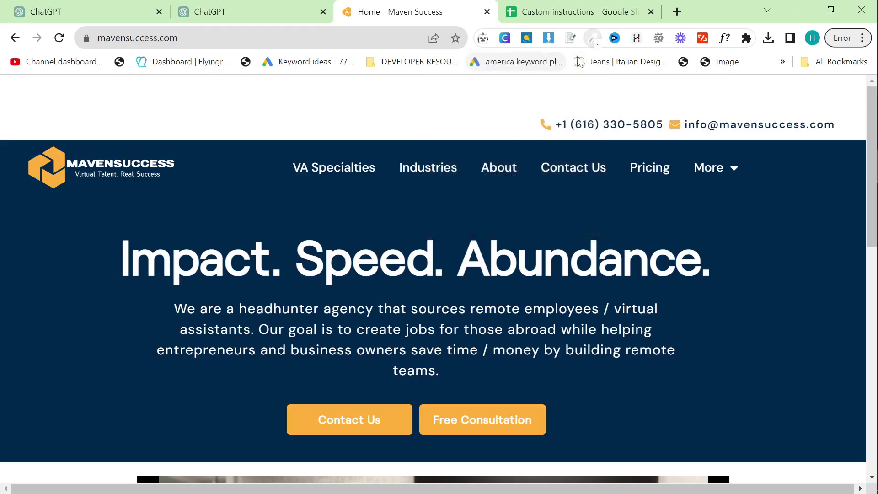
{"action": "left_click", "coordinate": [746, 38]}
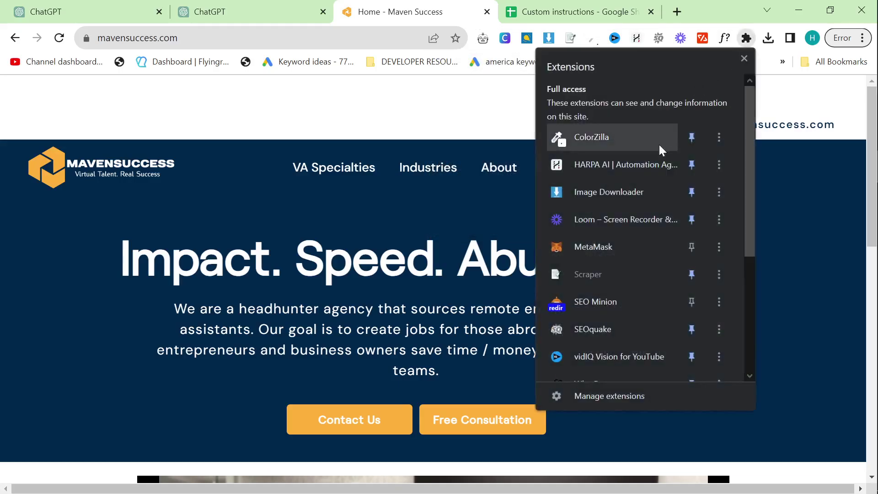
{"action": "left_click", "coordinate": [611, 139]}
{"action": "left_click", "coordinate": [815, 191]}
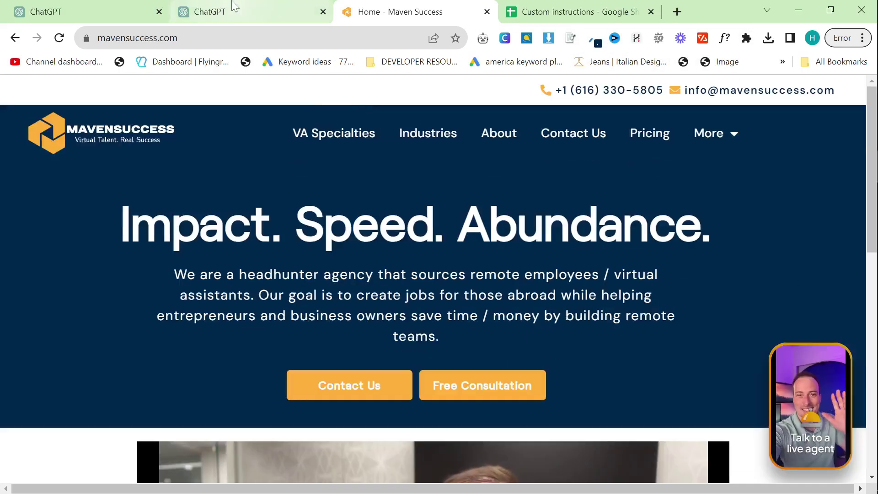
{"action": "left_click", "coordinate": [211, 11]}
{"action": "key", "text": "ctrl+v"}
- Sample the orange of the Maven Success logo with ColorZilla and paste #FFB03B on a new line of the ChatGPT draft
{"action": "left_click", "coordinate": [426, 10]}
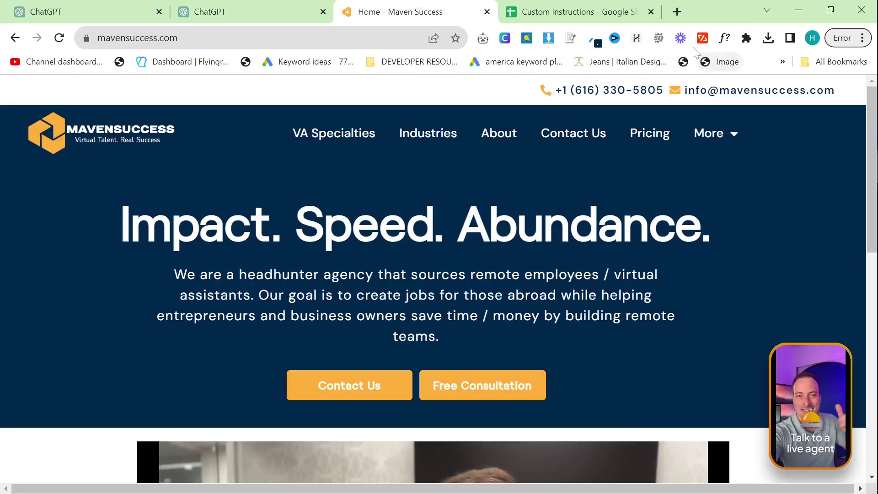
{"action": "left_click", "coordinate": [594, 38]}
{"action": "left_click", "coordinate": [54, 175]}
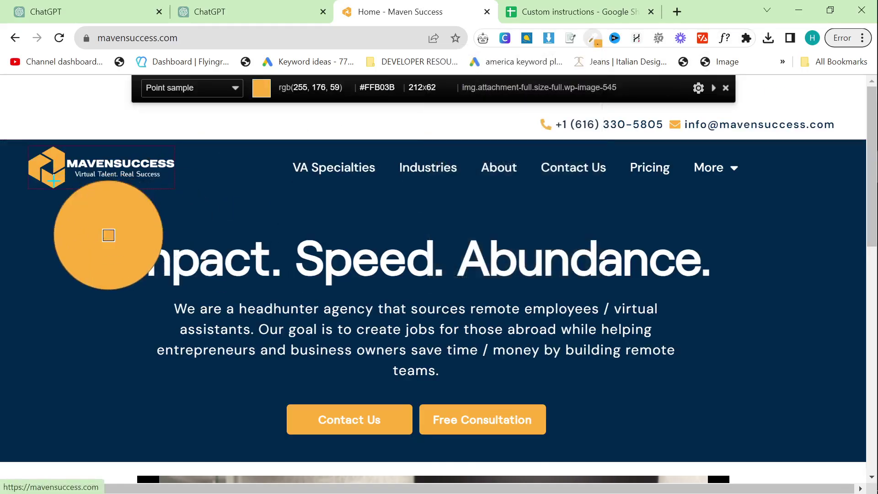
{"action": "left_click", "coordinate": [55, 177]}
{"action": "left_click", "coordinate": [270, 10]}
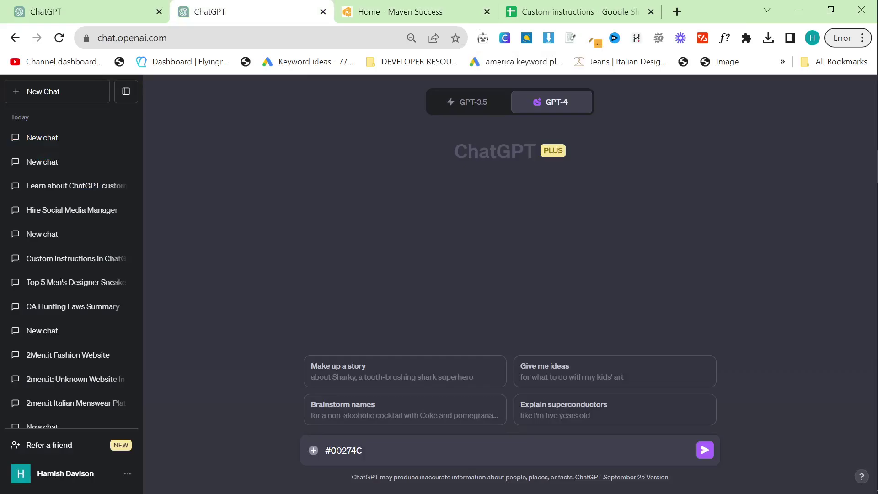
{"action": "key", "text": "shift+Return"}
{"action": "key", "text": "ctrl+v"}
- Check the Maven Success home page for other colours and add the line "Also they use white" to the ChatGPT draft
{"action": "left_click", "coordinate": [394, 11]}
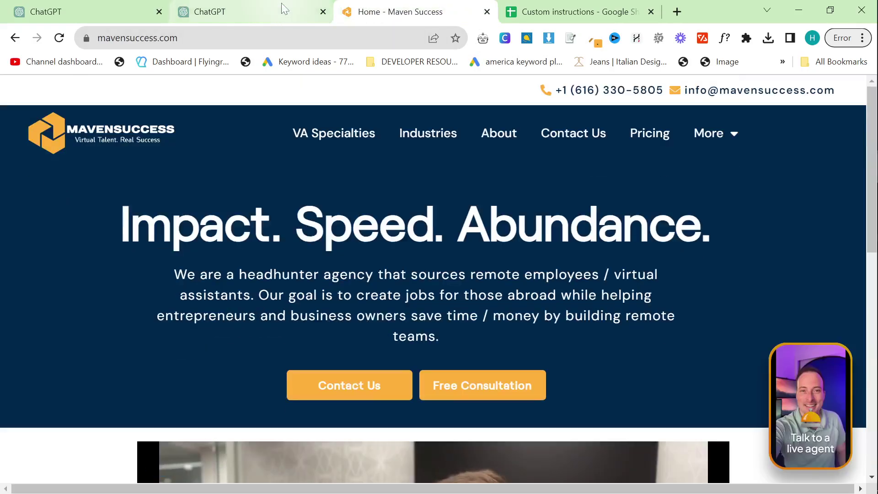
{"action": "left_click", "coordinate": [300, 4]}
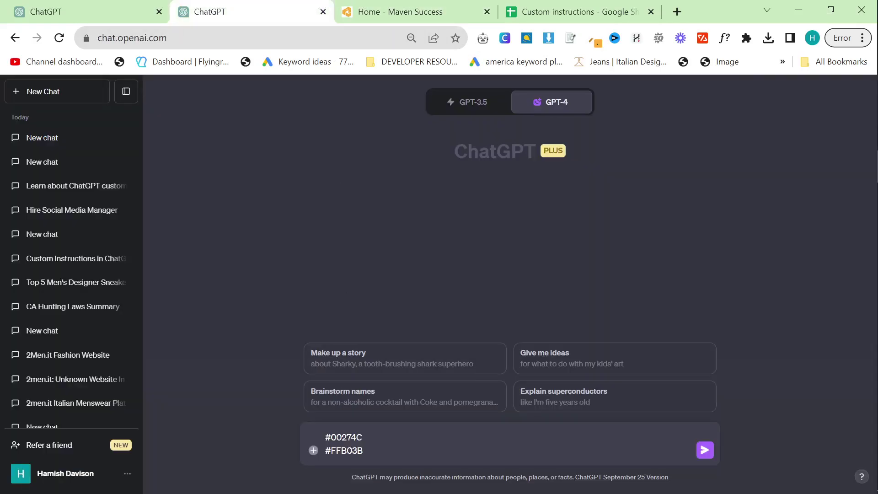
{"action": "key", "text": "shift+Return"}
{"action": "key", "text": "shift+Return"}
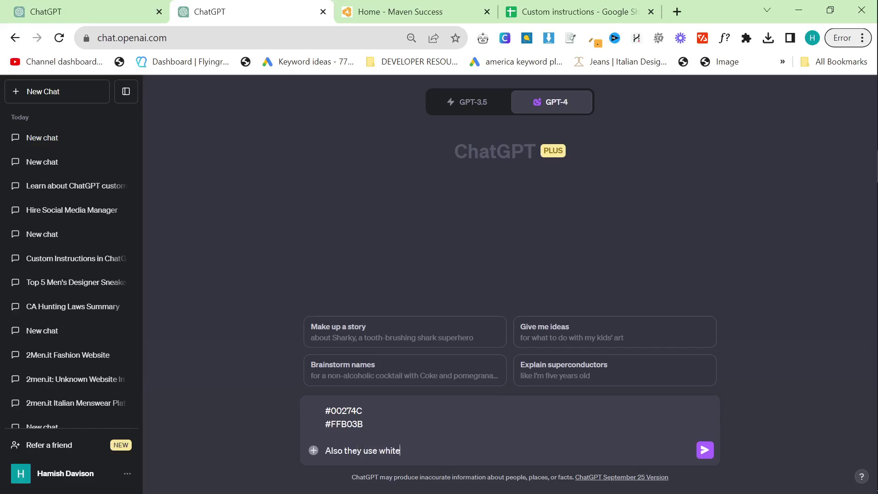
{"action": "key", "text": "shift+Return"}
{"action": "key", "text": "shift+Return"}
- Identify the font of the Maven Success main heading with WhatFont and add "They use Roobert font" to the ChatGPT draft
{"action": "left_click", "coordinate": [393, 10]}
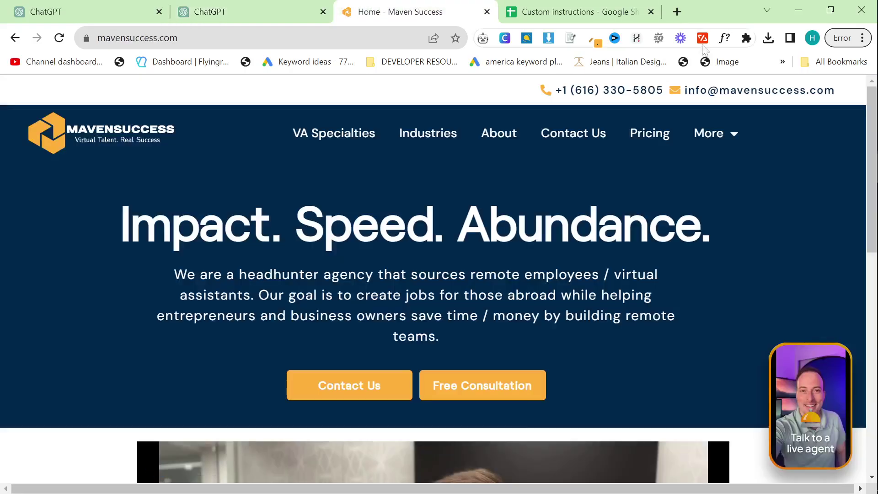
{"action": "left_click", "coordinate": [725, 37]}
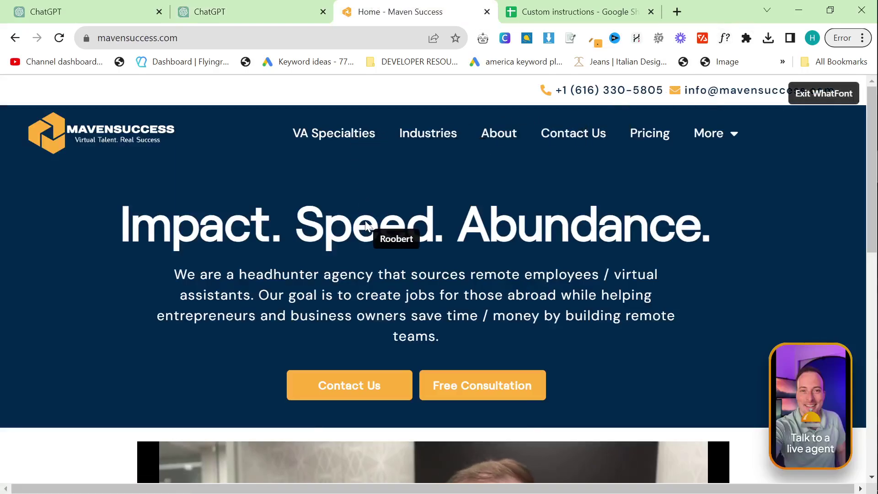
{"action": "left_click", "coordinate": [210, 11]}
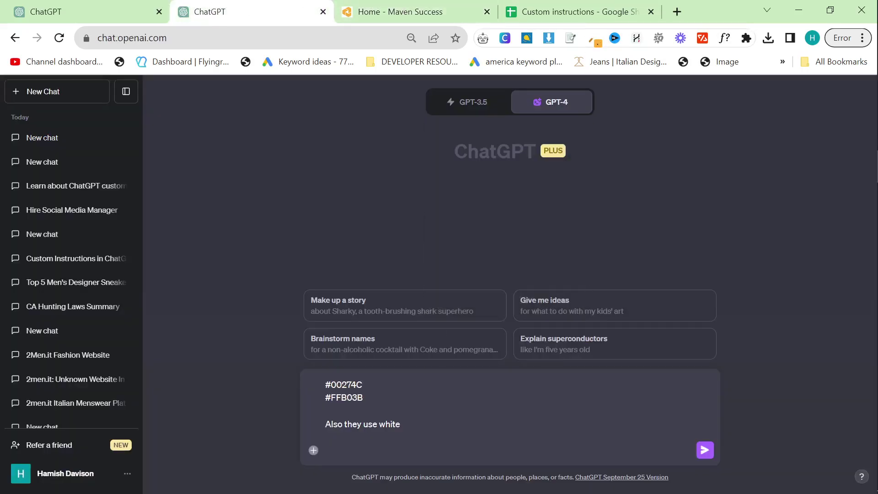
{"action": "key", "text": "shift+Return"}
{"action": "key", "text": "shift+Return"}
{"action": "type", "text": "T"}
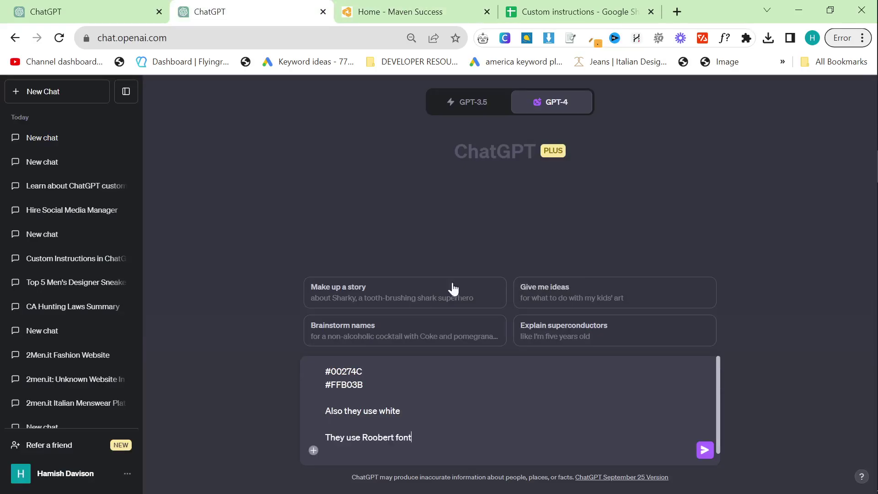
{"action": "type", "text": "hey use Roobert font"}
- Finish the line "They use Roobert font" and save the Maven Success home page logo to Downloads as mavensuccess-logo-white
{"action": "left_click", "coordinate": [389, 12]}
{"action": "right_click", "coordinate": [136, 131]}
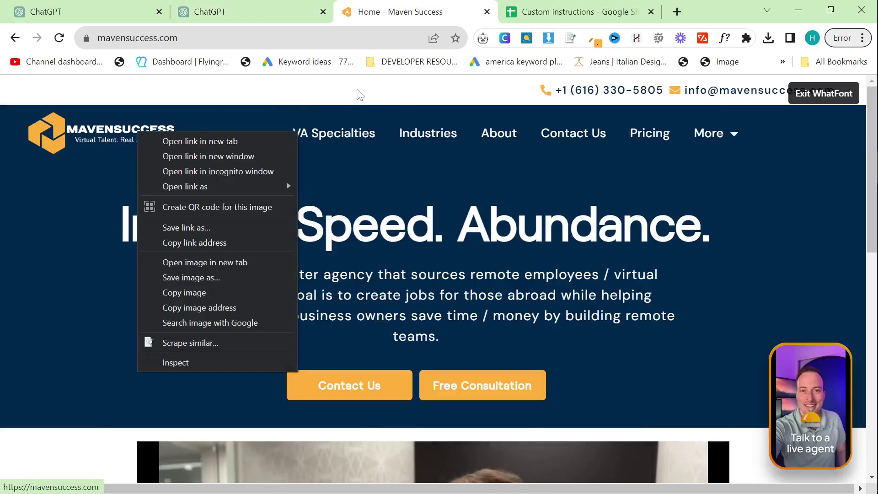
{"action": "left_click", "coordinate": [809, 93]}
{"action": "left_click", "coordinate": [810, 93]}
{"action": "right_click", "coordinate": [157, 140]}
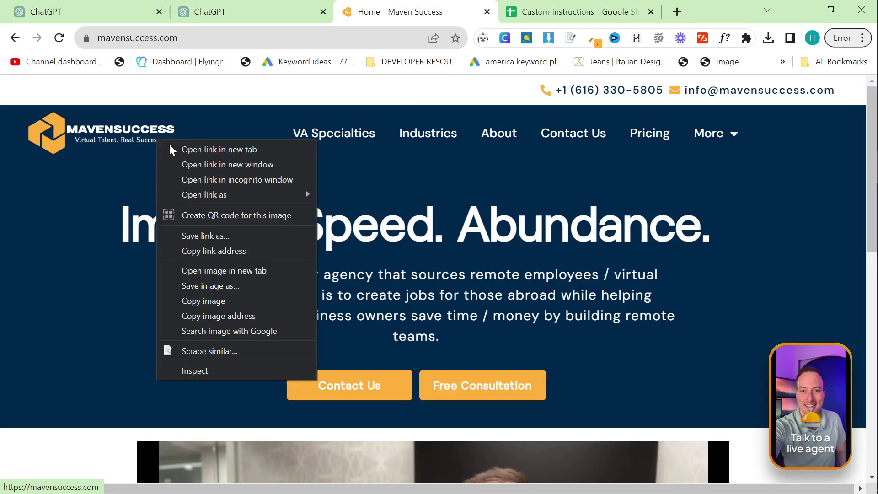
{"action": "left_click", "coordinate": [237, 287]}
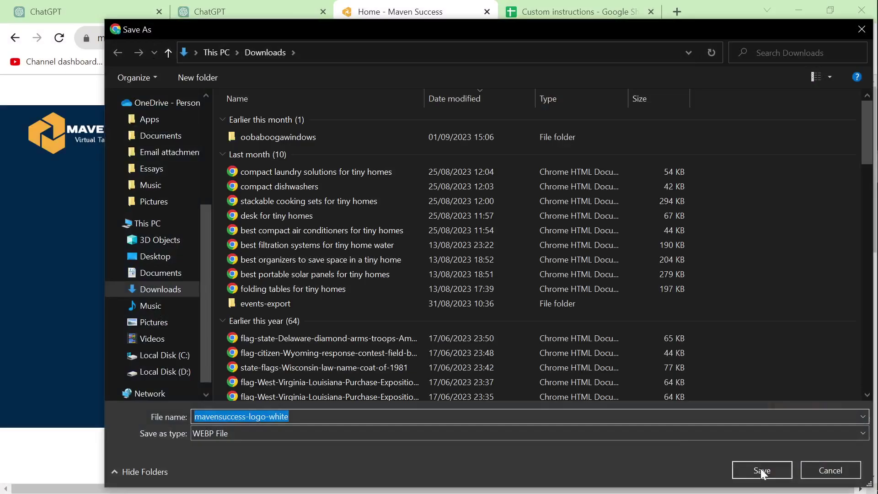
{"action": "left_click", "coordinate": [761, 469]}
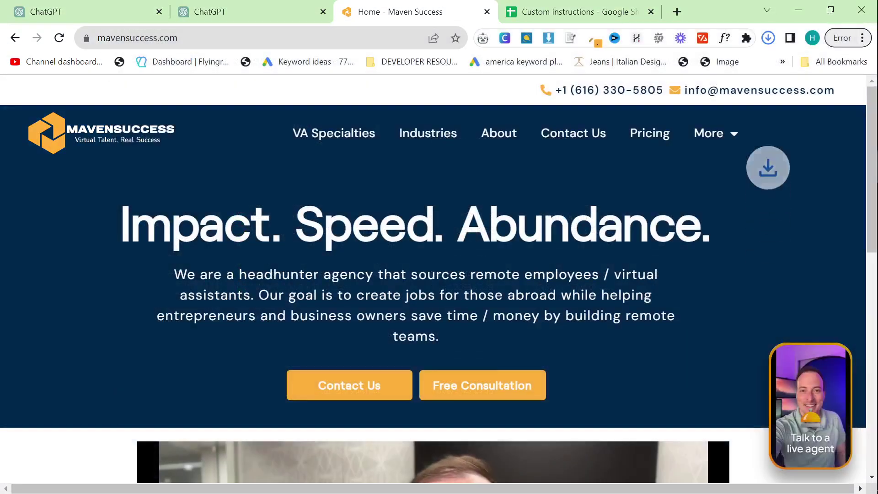
- Attach the mavensuccess-logo-white file from Downloads to the brand colour draft in the second ChatGPT tab
{"action": "left_click", "coordinate": [295, 13]}
{"action": "left_click", "coordinate": [314, 453]}
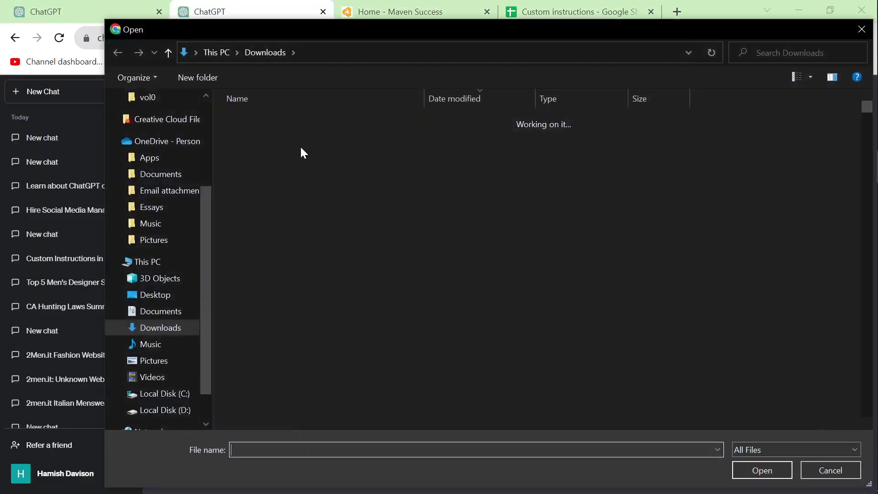
{"action": "scroll", "coordinate": [161, 156], "scroll_direction": "up", "scroll_amount": 2}
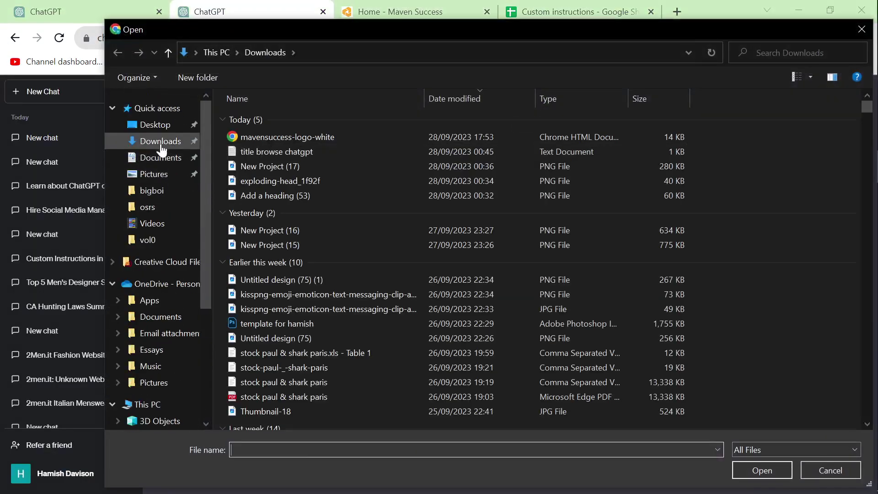
{"action": "double_click", "coordinate": [291, 137]}
- Above the colour codes, insert a new opening line beginning "Maven Success uses these 3 colors, can you create a bar char"
{"action": "key", "text": "ctrl+a"}
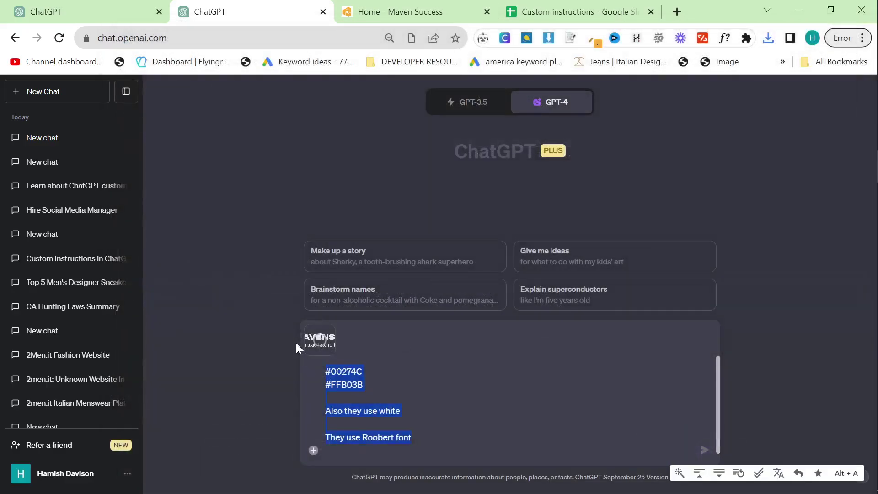
{"action": "key", "text": "Up"}
{"action": "key", "text": "shift+Return"}
{"action": "key", "text": "shift+Return"}
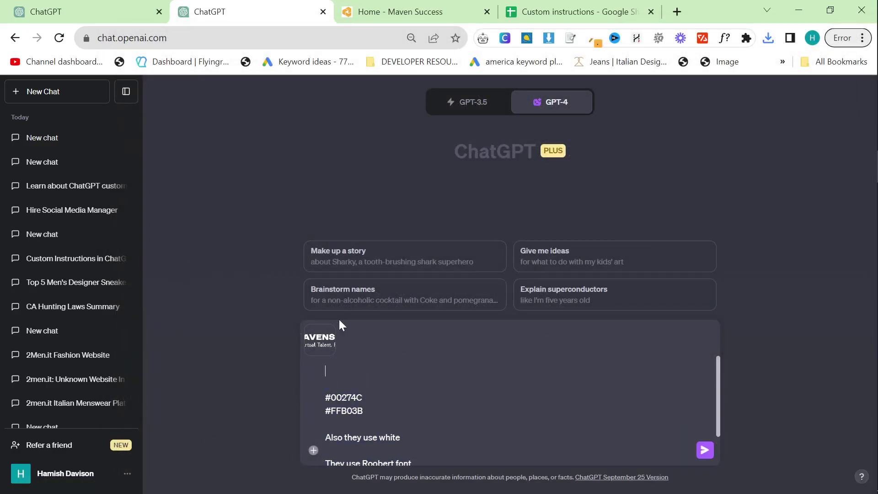
{"action": "type", "text": "Maven Succes"}
{"action": "type", "text": "s has"}
{"action": "key", "text": "BackSpace"}
{"action": "key", "text": "BackSpace"}
{"action": "key", "text": "BackSpace"}
{"action": "key", "text": "BackSpace"}
{"action": "type", "text": "uses th"}
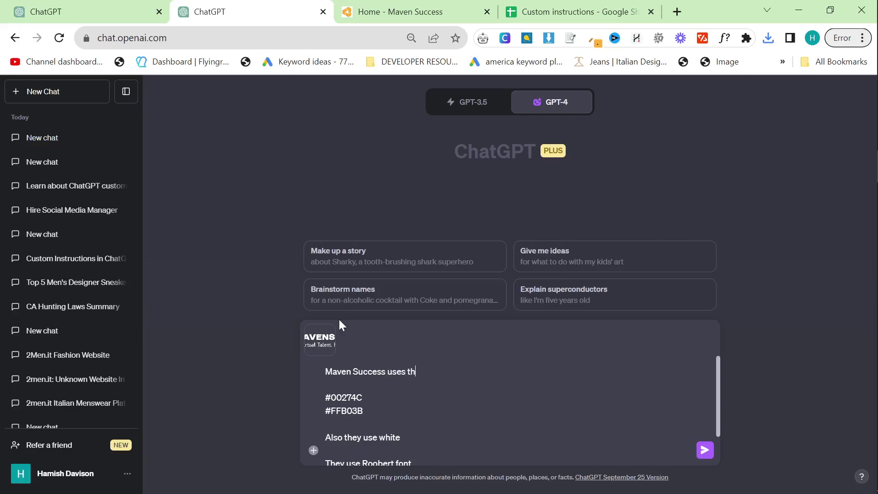
{"action": "type", "text": "ese 3 colors, can you create a bar char talk"}
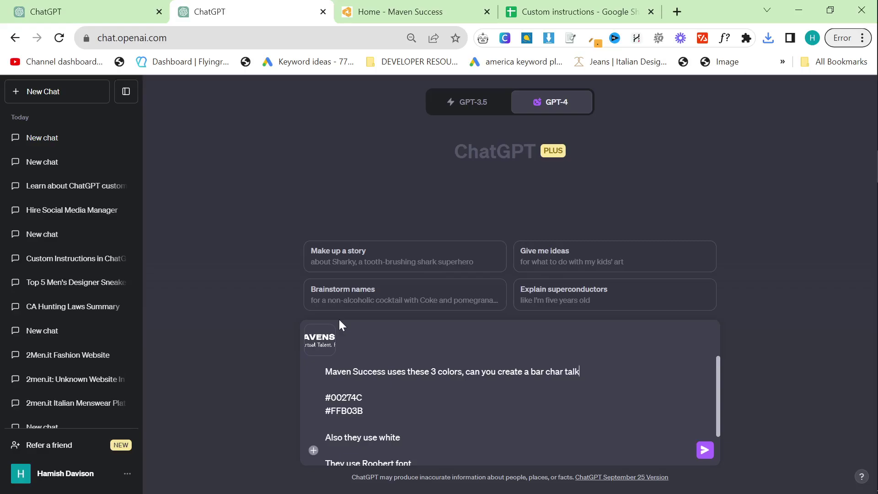
- Complete the opening sentence to request a bar chart "summarzing the cost saving from the pillar post on bookkeepers & accountants"
{"action": "key", "text": "BackSpace"}
{"action": "key", "text": "BackSpace"}
{"action": "key", "text": "BackSpace"}
{"action": "key", "text": "BackSpace"}
{"action": "key", "text": "BackSpace"}
{"action": "key", "text": "BackSpace"}
{"action": "key", "text": "BackSpace"}
{"action": "key", "text": "BackSpace"}
{"action": "key", "text": "BackSpace"}
{"action": "key", "text": "BackSpace"}
{"action": "key", "text": "BackSpace"}
{"action": "key", "text": "BackSpace"}
{"action": "type", "text": "ving from "}
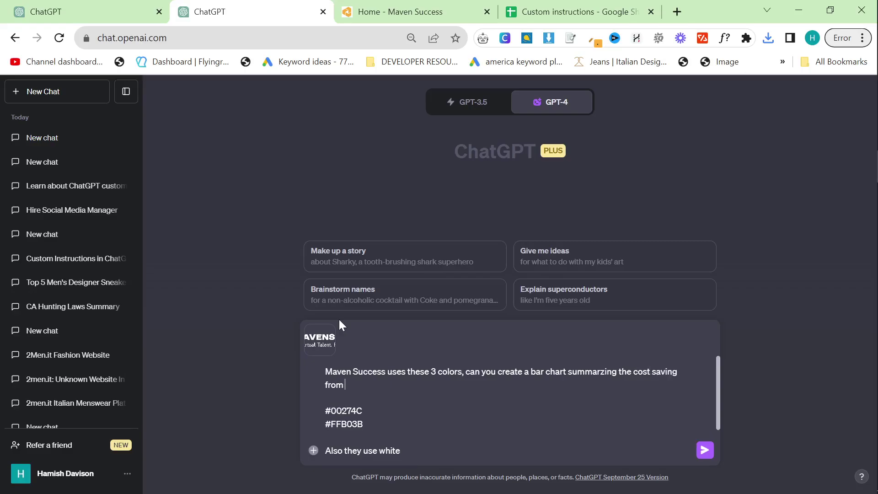
{"action": "type", "text": "the pillar post on bookk"}
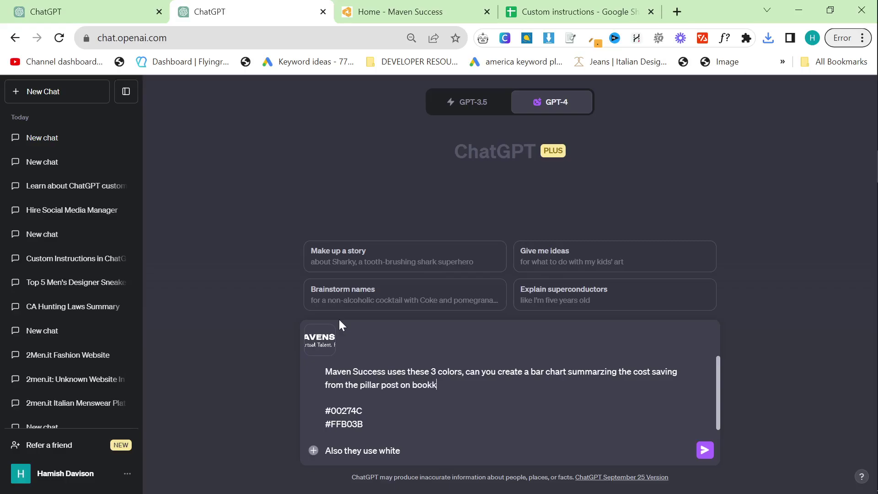
{"action": "type", "text": "eepers & accountants"}
- Copy the whole draft text into the message field of the pillar post chat in the first ChatGPT tab
{"action": "key", "text": "ctrl+a"}
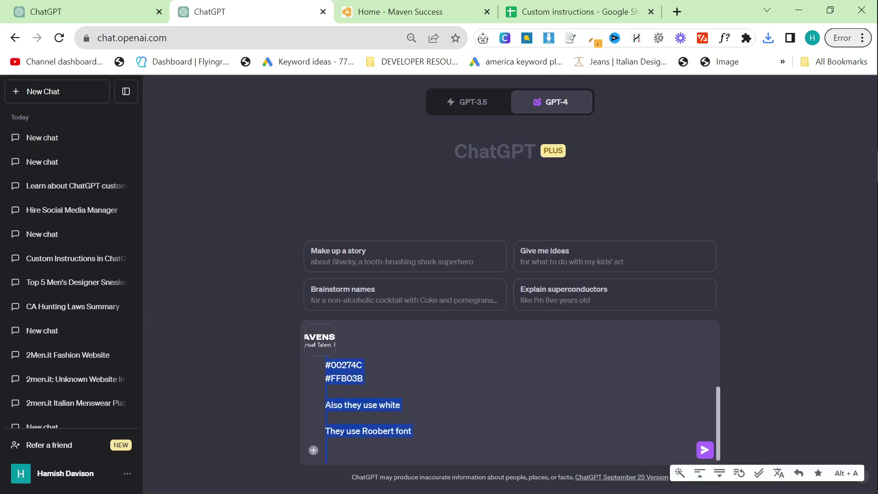
{"action": "left_click_drag", "start_coordinate": [341, 320], "coordinate": [343, 202]}
{"action": "key", "text": "ctrl+c"}
{"action": "left_click", "coordinate": [430, 398]}
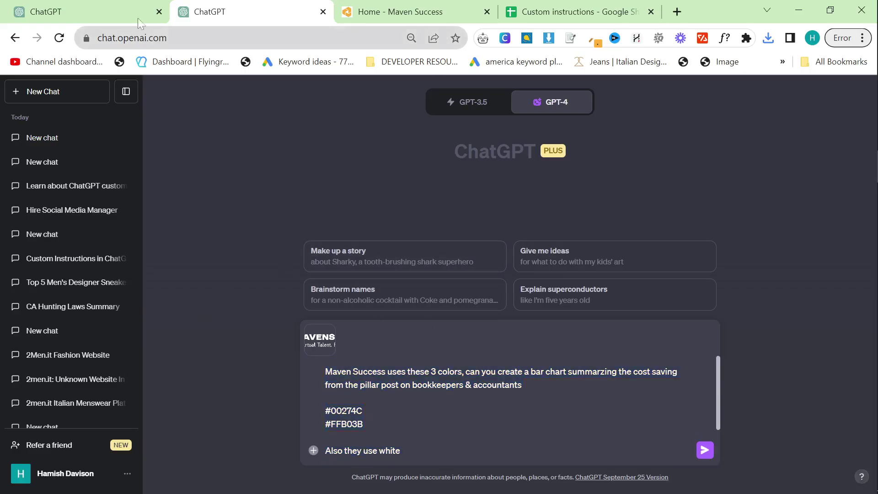
{"action": "left_click", "coordinate": [137, 6]}
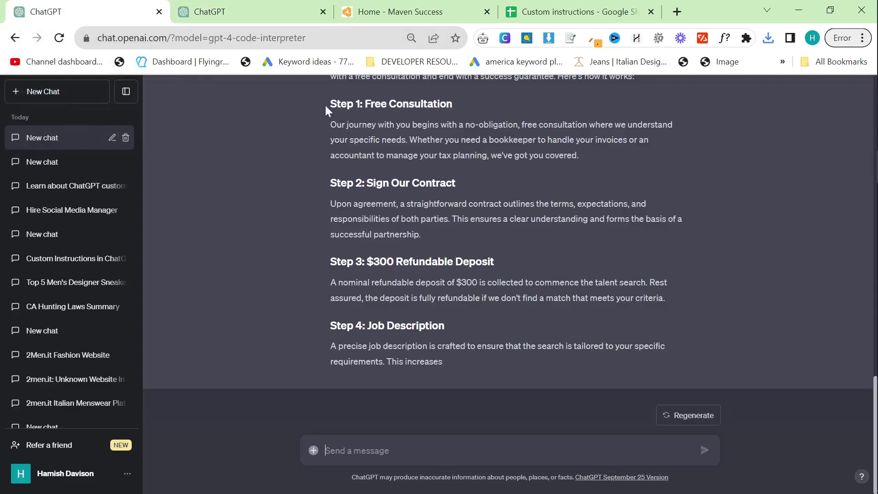
{"action": "key", "text": "ctrl+v"}
- Open the Hire Social Media Manager chat in the second tab, dismiss its time-out notice and examine the branded research analyst charts
{"action": "left_click", "coordinate": [293, 5]}
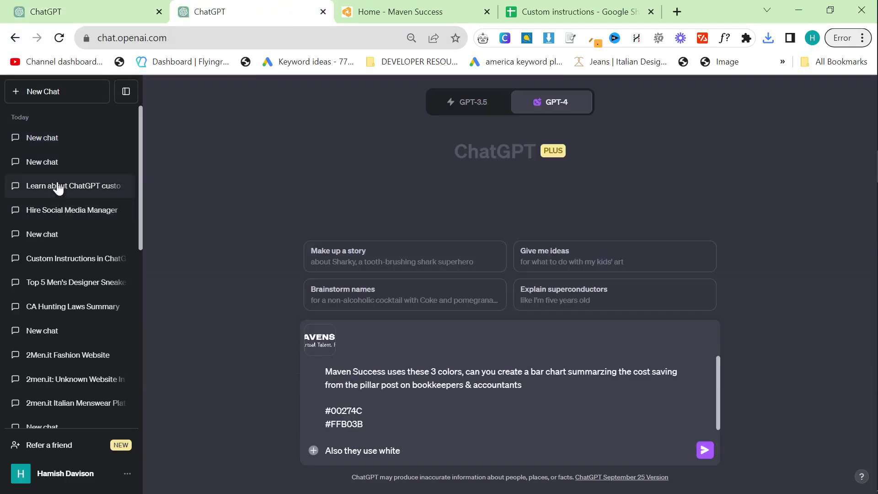
{"action": "left_click", "coordinate": [69, 210]}
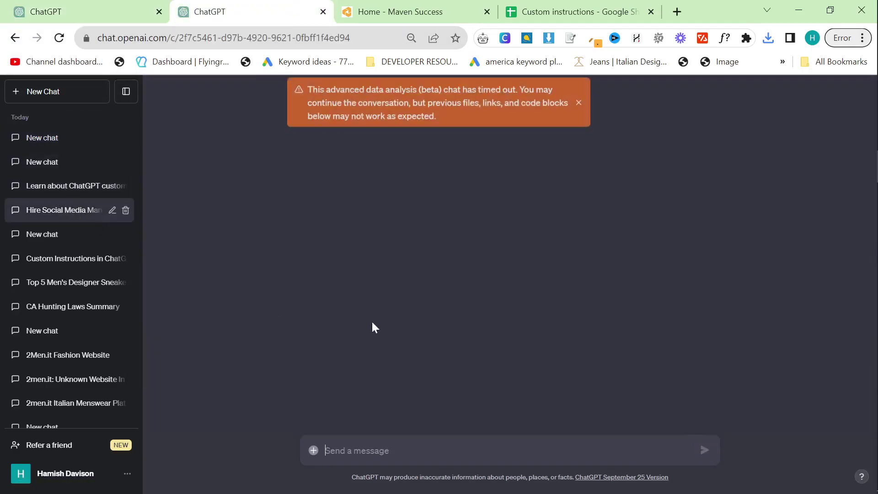
{"action": "scroll", "coordinate": [394, 306], "scroll_direction": "down", "scroll_amount": 5}
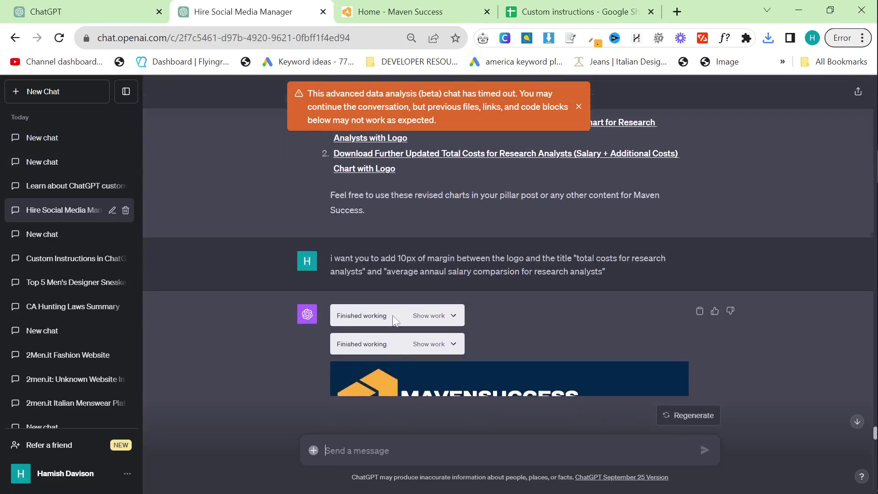
{"action": "scroll", "coordinate": [388, 323], "scroll_direction": "up", "scroll_amount": 3}
{"action": "scroll", "coordinate": [438, 292], "scroll_direction": "up", "scroll_amount": 8}
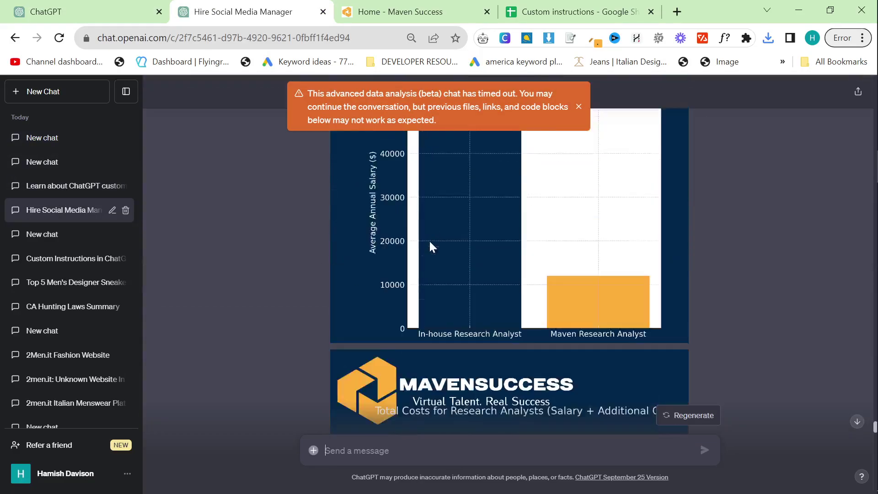
{"action": "scroll", "coordinate": [436, 265], "scroll_direction": "down", "scroll_amount": 5}
{"action": "scroll", "coordinate": [458, 261], "scroll_direction": "up", "scroll_amount": 6}
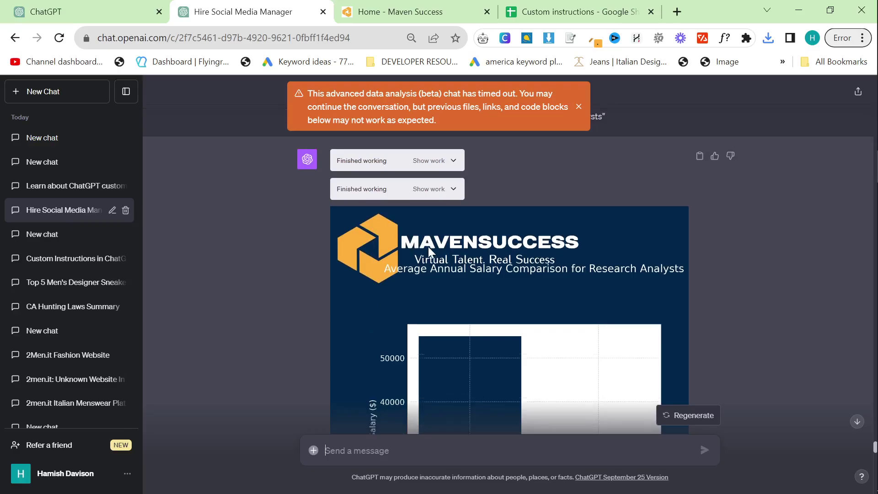
{"action": "scroll", "coordinate": [430, 274], "scroll_direction": "down", "scroll_amount": 15}
{"action": "scroll", "coordinate": [429, 281], "scroll_direction": "down", "scroll_amount": 5}
{"action": "scroll", "coordinate": [430, 292], "scroll_direction": "up", "scroll_amount": 5}
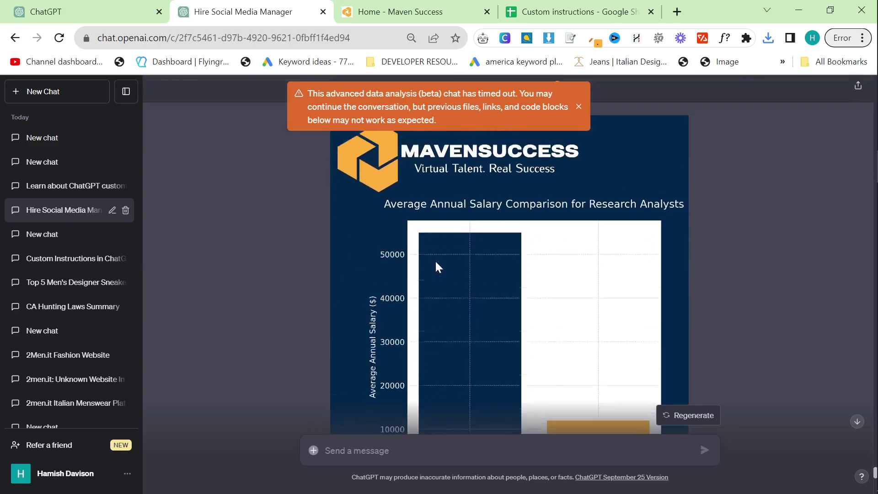
{"action": "left_click", "coordinate": [578, 107]}
{"action": "scroll", "coordinate": [471, 266], "scroll_direction": "up", "scroll_amount": 3}
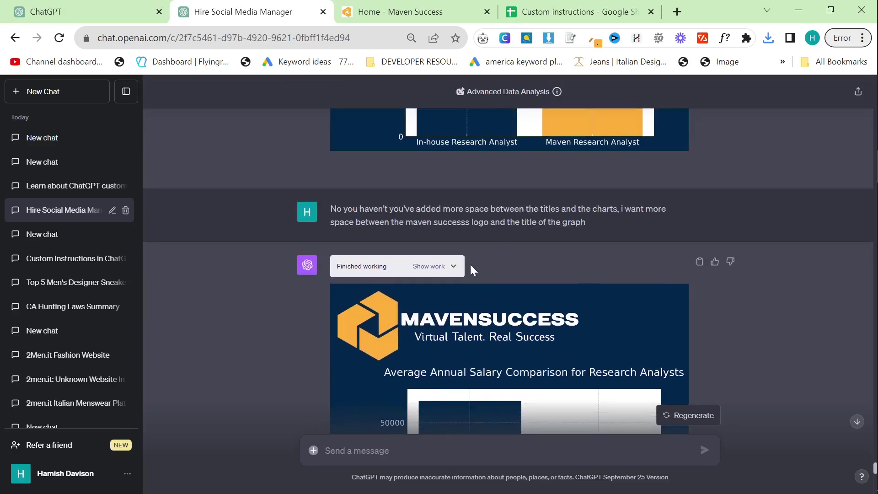
- Try adding the logo-spacing chart's Python code from the Hire Social Media Manager chat to the end of the pillar post chat draft
{"action": "left_click", "coordinate": [453, 268]}
{"action": "scroll", "coordinate": [453, 271], "scroll_direction": "down", "scroll_amount": 2}
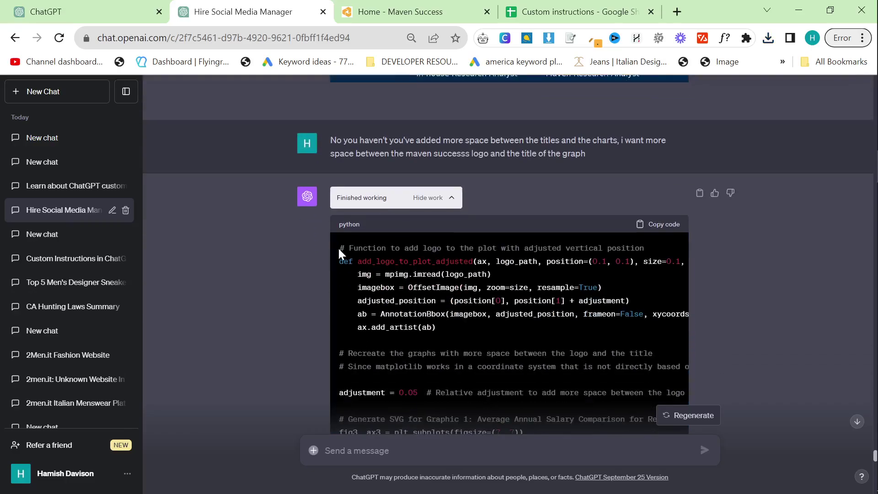
{"action": "left_click_drag", "start_coordinate": [337, 247], "coordinate": [617, 274]}
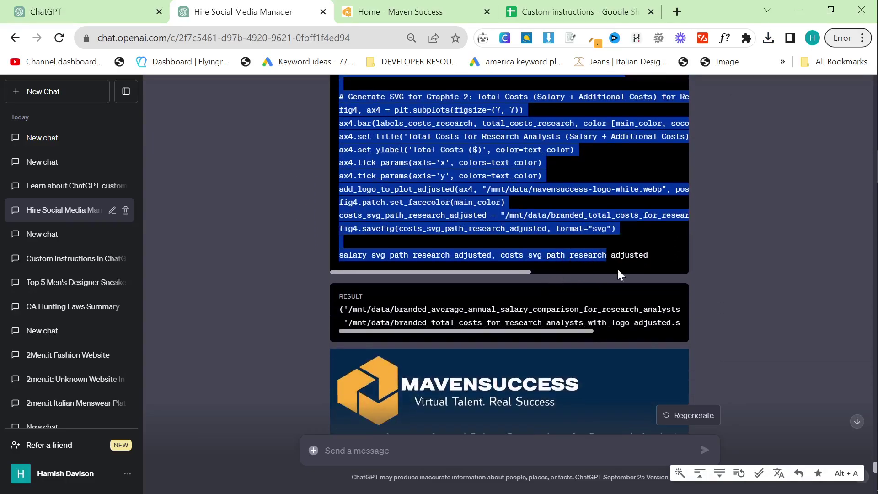
{"action": "left_click", "coordinate": [762, 285]}
{"action": "scroll", "coordinate": [762, 285], "scroll_direction": "up", "scroll_amount": 7}
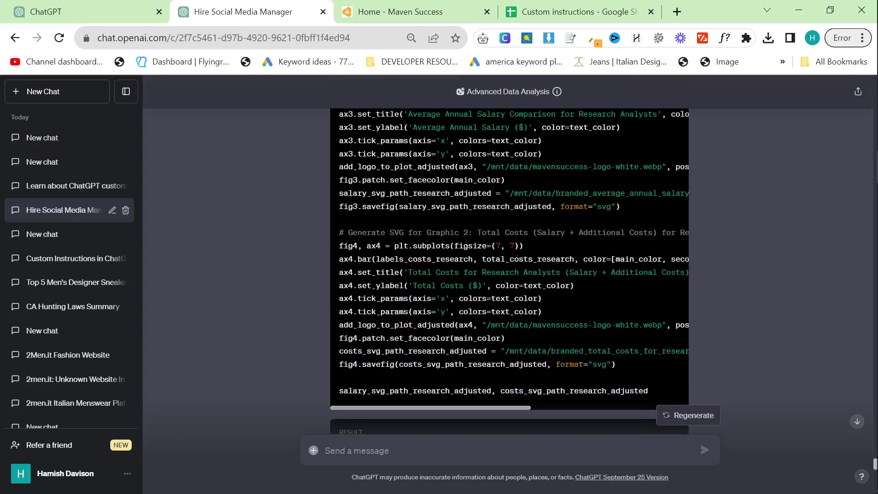
{"action": "left_click", "coordinate": [94, 11]}
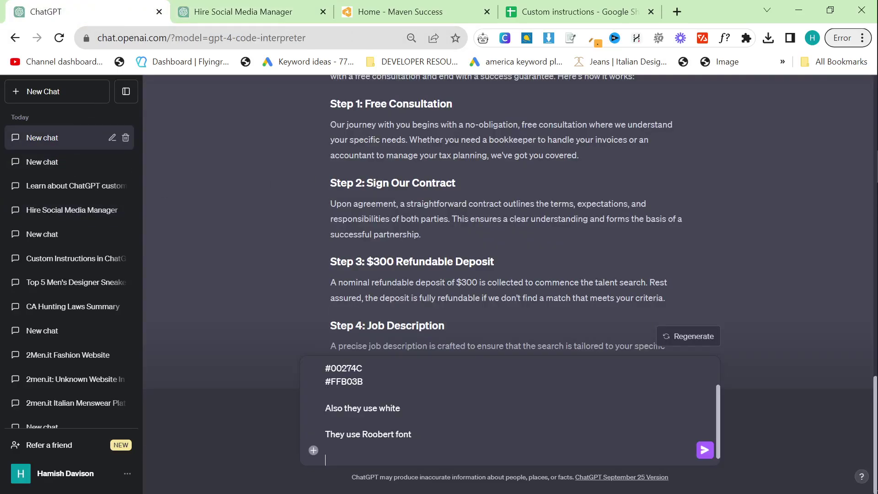
{"action": "key", "text": "ctrl+v"}
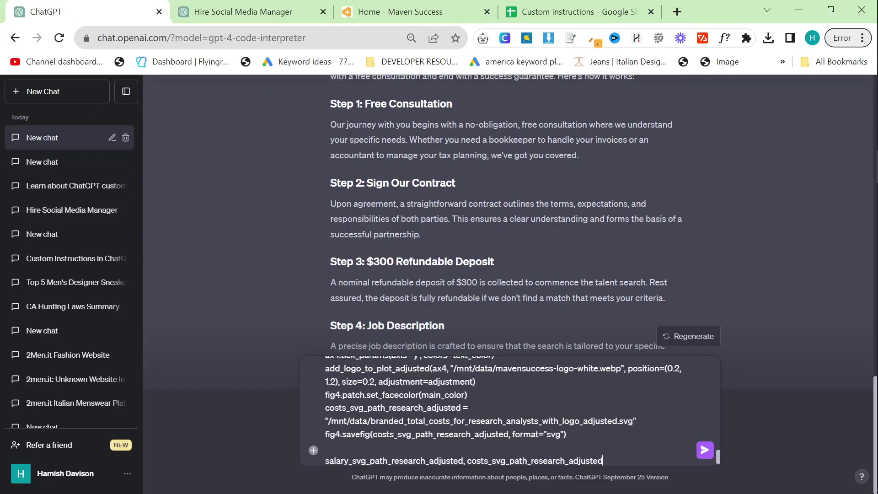
{"action": "key", "text": "ctrl+z"}
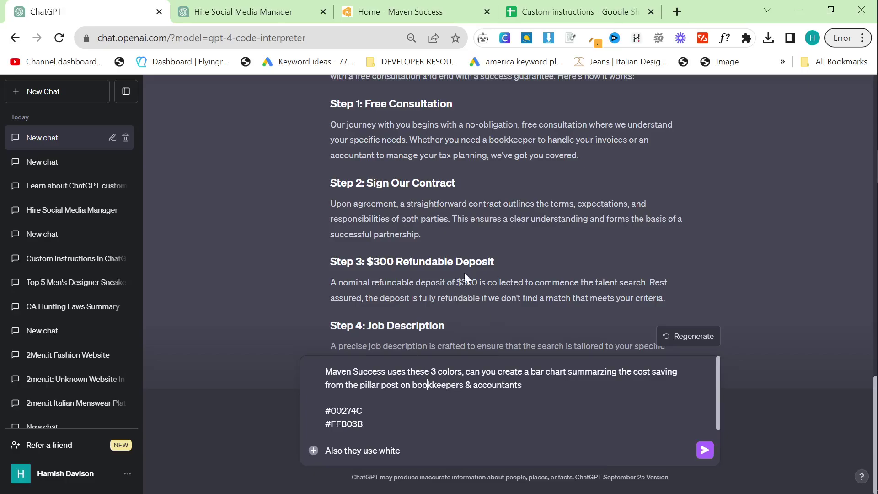
- Send the bar chart prompt with the brand colours and Roobert font in the pillar post chat
{"action": "key", "text": "Return"}
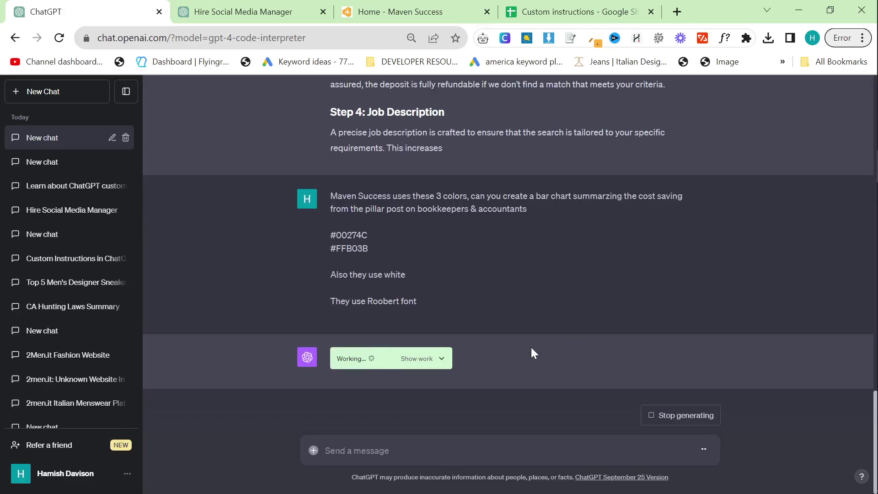
- Return to the Hire Social Media Manager chat, review the logo-spacing Python code and select it through its last line
{"action": "left_click", "coordinate": [250, 9]}
{"action": "scroll", "coordinate": [507, 270], "scroll_direction": "up", "scroll_amount": 3}
{"action": "scroll", "coordinate": [338, 233], "scroll_direction": "down", "scroll_amount": 1}
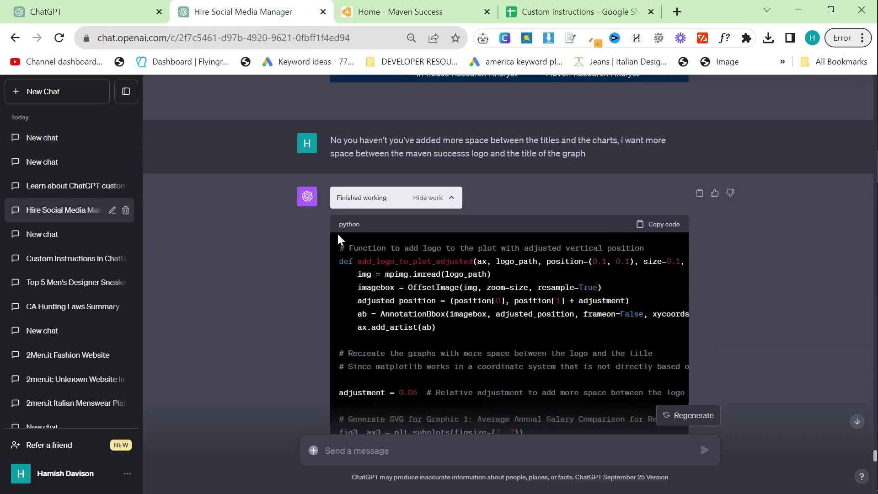
{"action": "left_click_drag", "start_coordinate": [347, 245], "coordinate": [639, 266]}
{"action": "scroll", "coordinate": [567, 313], "scroll_direction": "down", "scroll_amount": 5}
{"action": "scroll", "coordinate": [593, 339], "scroll_direction": "down", "scroll_amount": 3}
{"action": "left_click", "coordinate": [647, 261]}
{"action": "scroll", "coordinate": [426, 209], "scroll_direction": "up", "scroll_amount": 5}
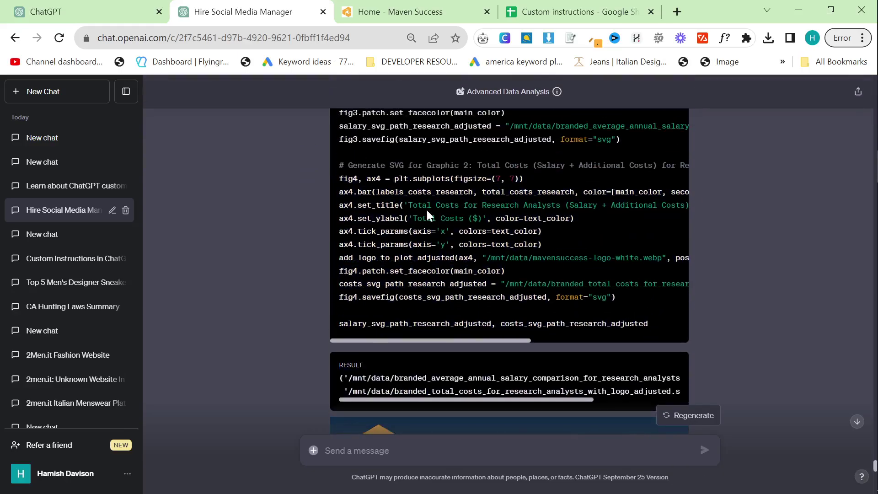
{"action": "scroll", "coordinate": [348, 174], "scroll_direction": "up", "scroll_amount": 4}
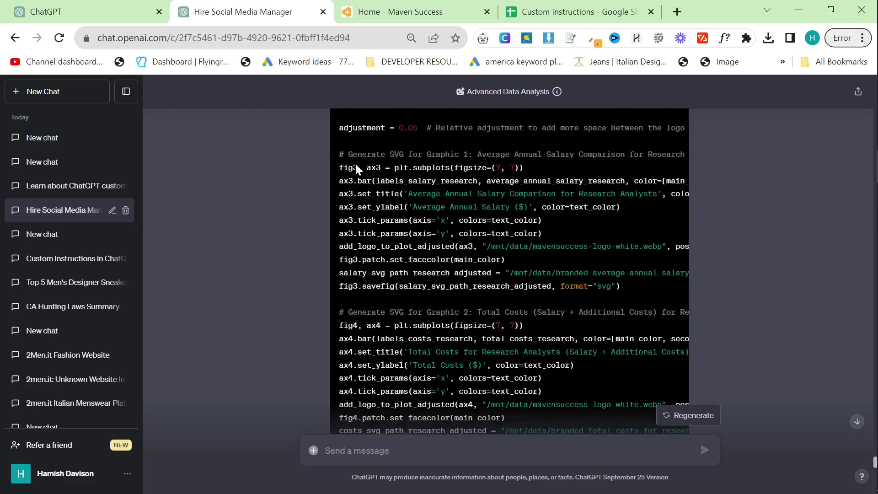
{"action": "scroll", "coordinate": [599, 295], "scroll_direction": "down", "scroll_amount": 8}
{"action": "left_click_drag", "start_coordinate": [339, 178], "coordinate": [656, 263]}
{"action": "scroll", "coordinate": [629, 240], "scroll_direction": "up", "scroll_amount": 2}
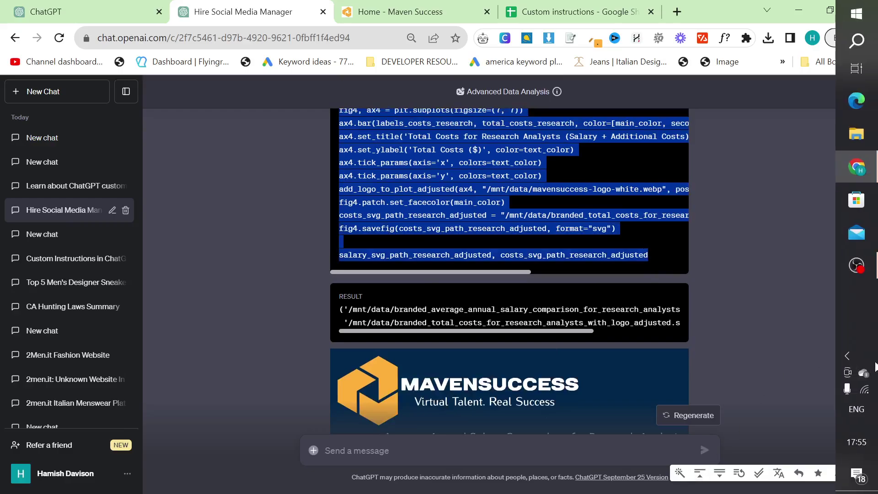
- Return to the pillar post chat and examine the generated bookkeeper and accountant cost saving chart
{"action": "left_click", "coordinate": [91, 11]}
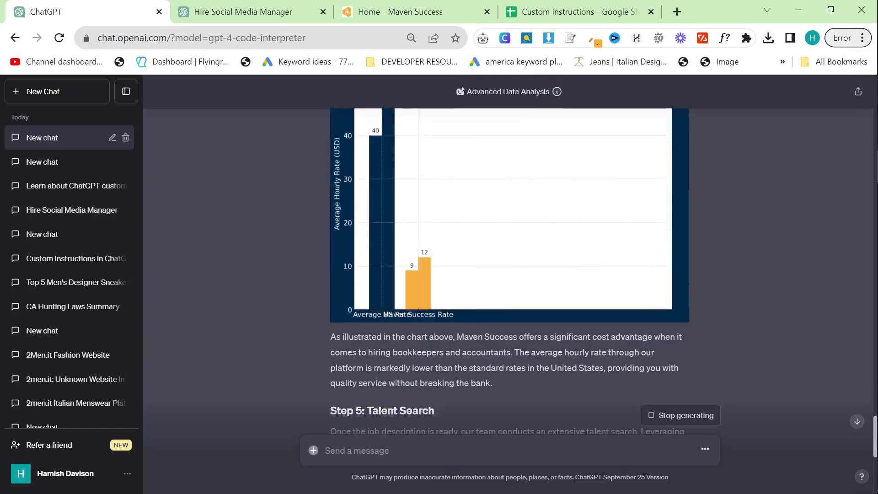
{"action": "scroll", "coordinate": [577, 357], "scroll_direction": "up", "scroll_amount": 5}
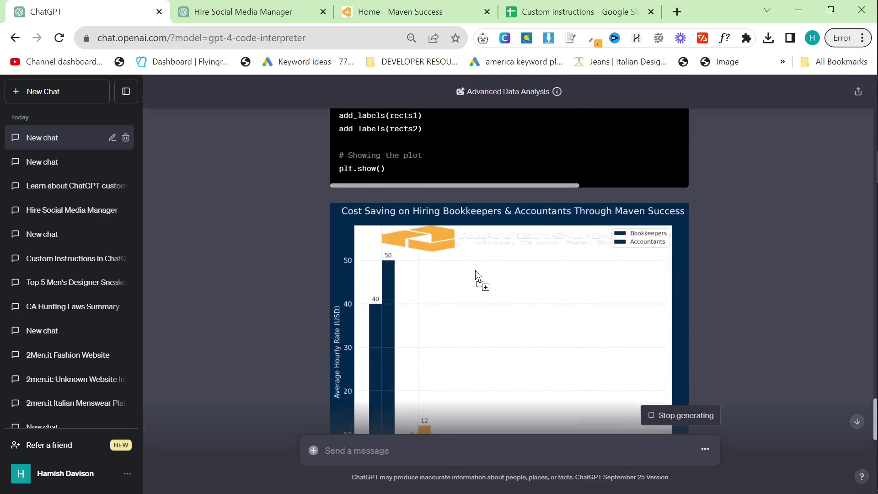
- Review the whole generated cost saving chart, including its logo, bars and axis labels
{"action": "scroll", "coordinate": [486, 280], "scroll_direction": "up", "scroll_amount": 4}
{"action": "scroll", "coordinate": [371, 350], "scroll_direction": "down", "scroll_amount": 4}
{"action": "scroll", "coordinate": [454, 298], "scroll_direction": "down", "scroll_amount": 2}
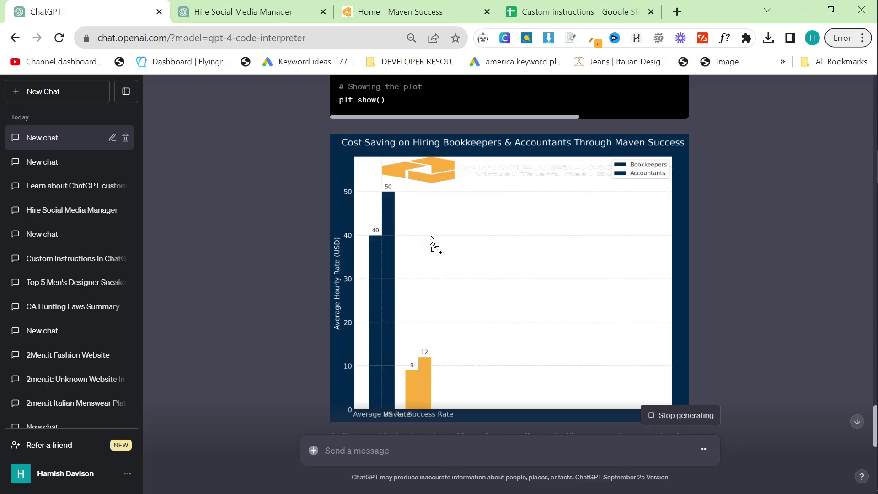
- Look through the Hire Social Media Manager chat for the branded research analyst salary chart with extra space below the logo
{"action": "key", "text": "ctrl+Tab"}
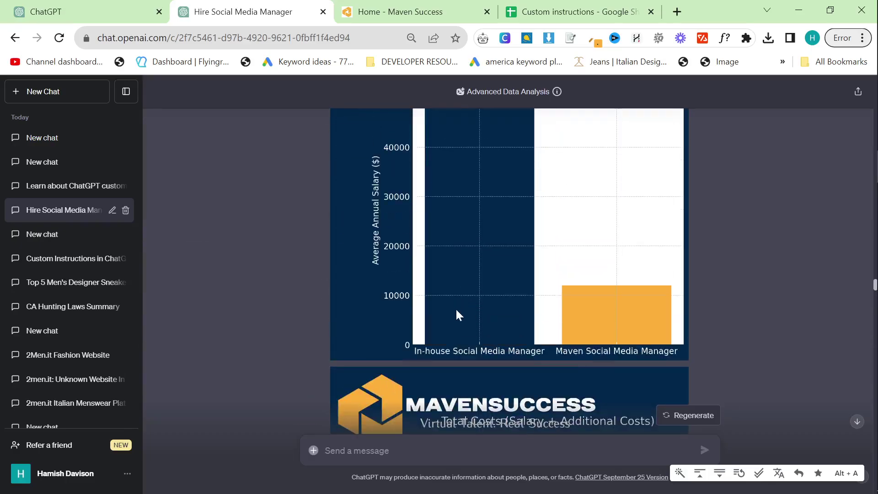
{"action": "left_click_drag", "start_coordinate": [460, 152], "coordinate": [496, 143]}
{"action": "scroll", "coordinate": [464, 205], "scroll_direction": "down", "scroll_amount": 3}
{"action": "scroll", "coordinate": [464, 205], "scroll_direction": "down", "scroll_amount": 15}
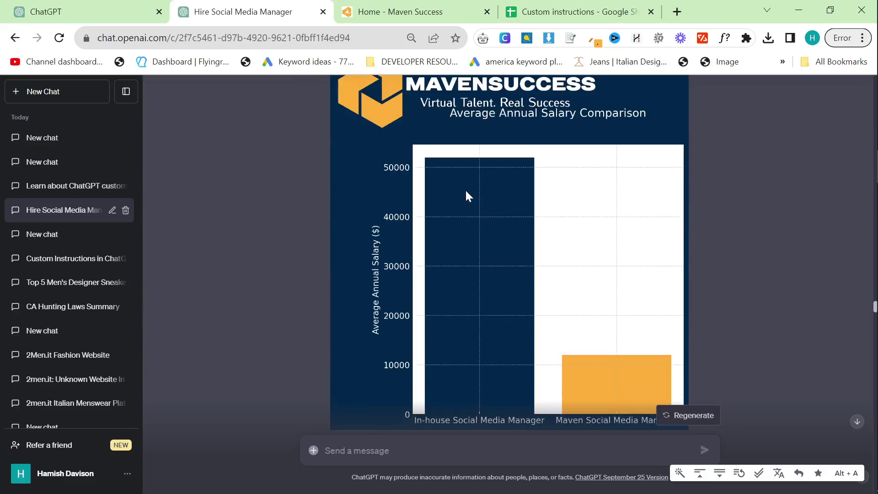
{"action": "scroll", "coordinate": [430, 244], "scroll_direction": "down", "scroll_amount": 20}
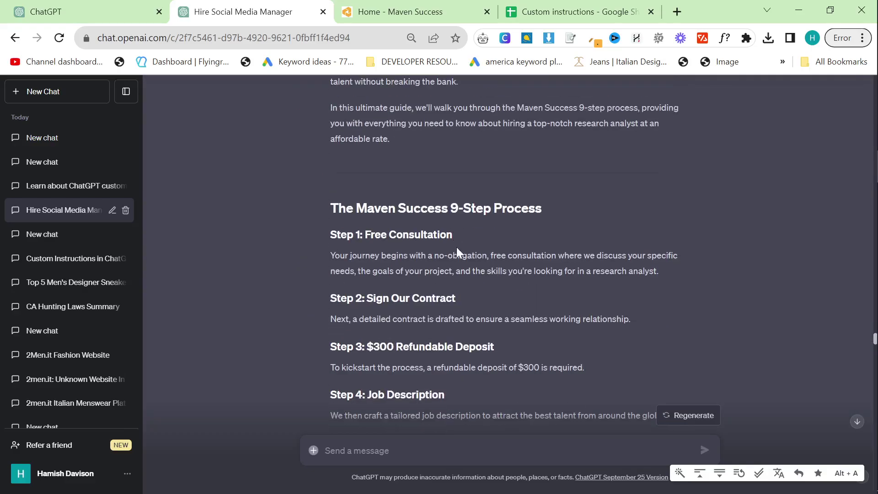
{"action": "scroll", "coordinate": [446, 273], "scroll_direction": "down", "scroll_amount": 20}
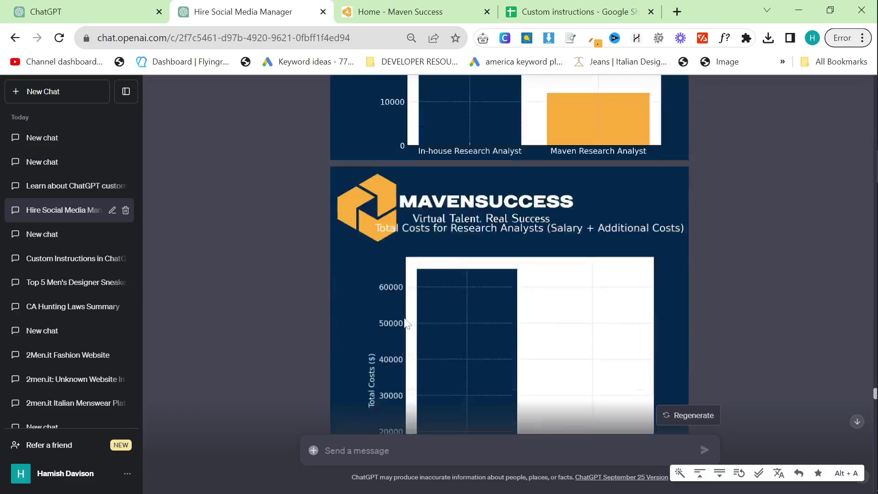
{"action": "scroll", "coordinate": [396, 322], "scroll_direction": "up", "scroll_amount": 8}
{"action": "scroll", "coordinate": [397, 318], "scroll_direction": "down", "scroll_amount": 8}
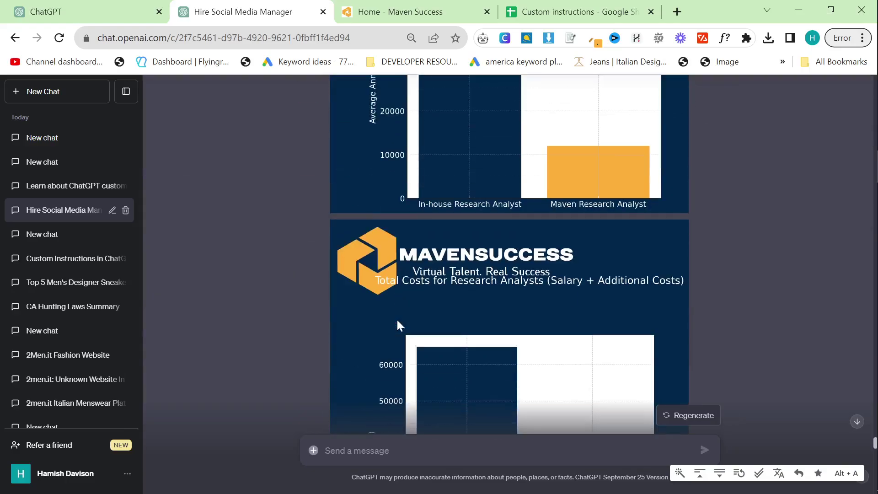
{"action": "scroll", "coordinate": [397, 320], "scroll_direction": "up", "scroll_amount": 15}
{"action": "scroll", "coordinate": [397, 320], "scroll_direction": "down", "scroll_amount": 10}
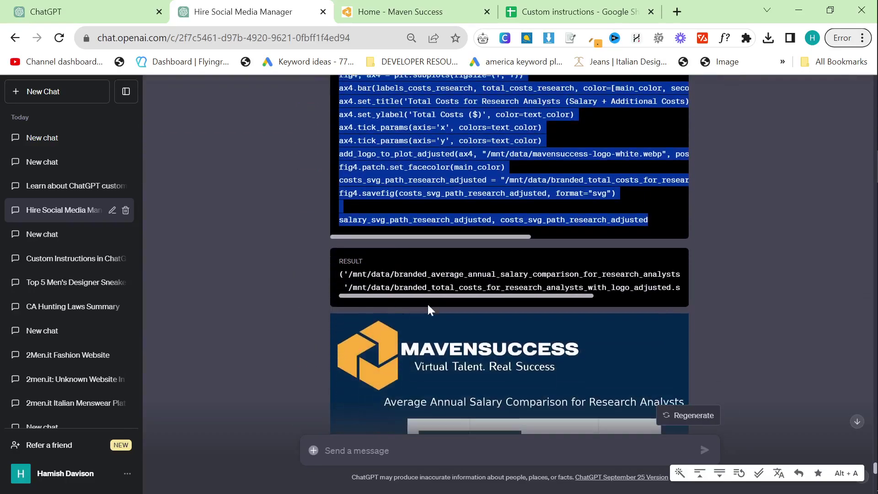
{"action": "scroll", "coordinate": [473, 281], "scroll_direction": "down", "scroll_amount": 6}
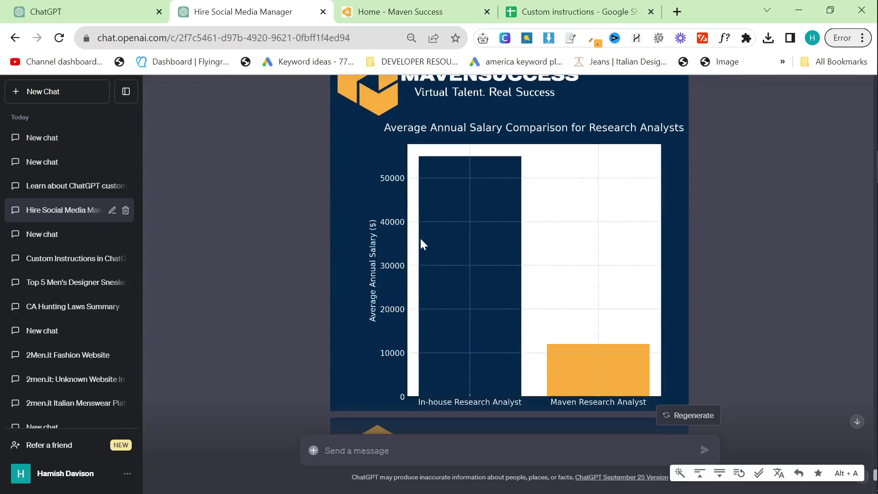
- Try to download the research analyst salary chart from the chat and open it from the Downloads folder
{"action": "left_click_drag", "start_coordinate": [716, 19], "coordinate": [717, 17]}
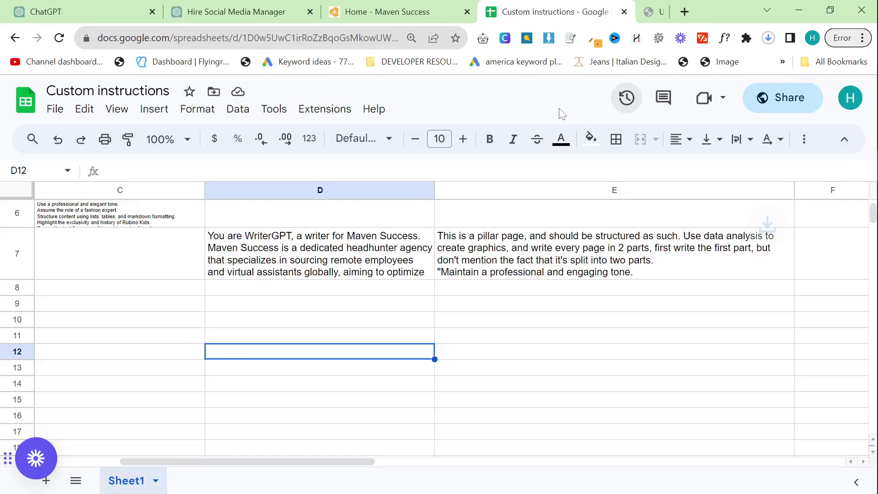
{"action": "left_click", "coordinate": [769, 38]}
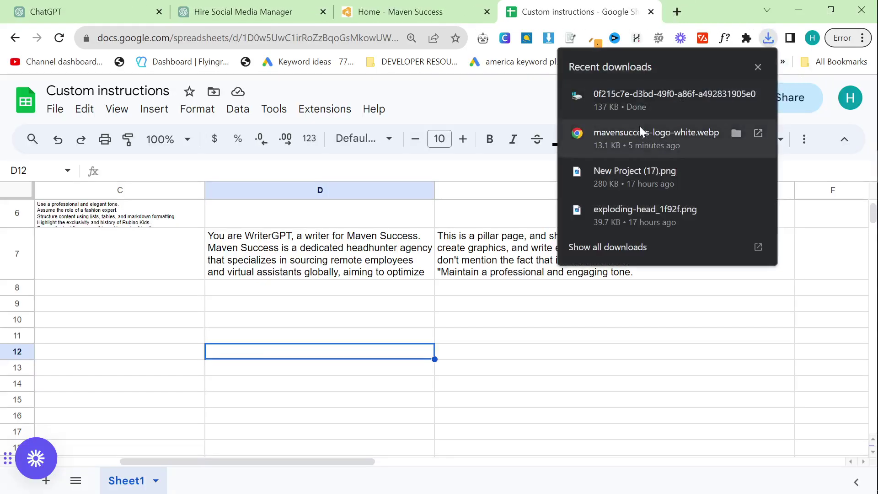
{"action": "left_click", "coordinate": [632, 93]}
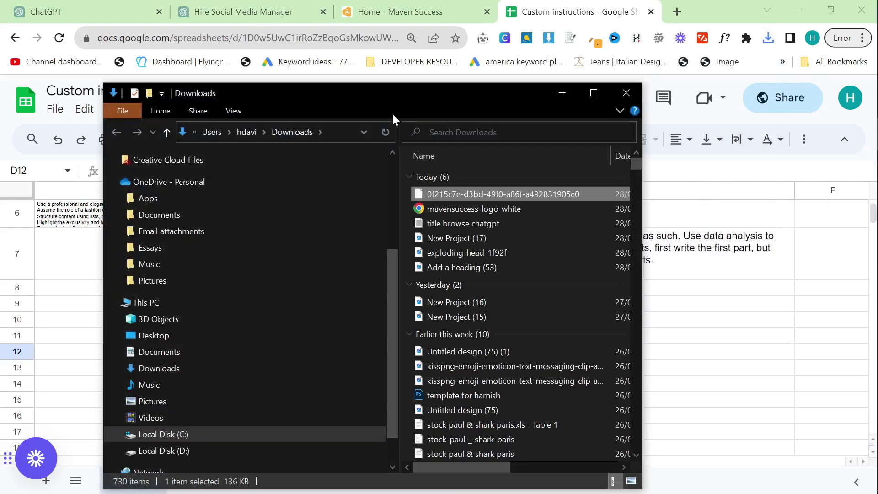
{"action": "double_click", "coordinate": [476, 192]}
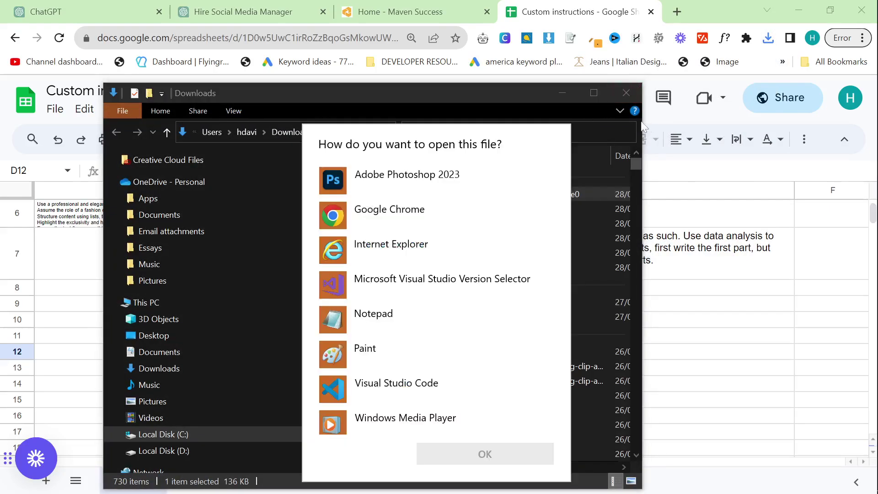
{"action": "left_click", "coordinate": [797, 348]}
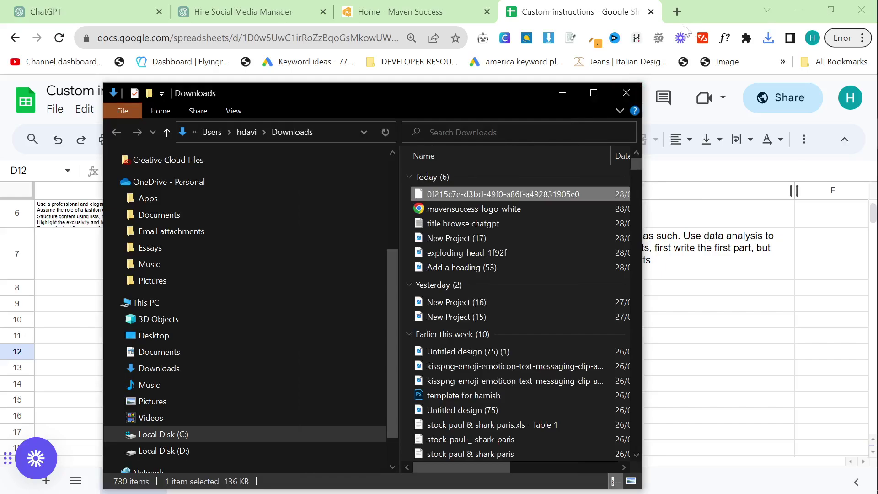
- Copy the Average Annual Salary Comparison for Research Analysts chart image from the Hire Social Media Manager chat
{"action": "left_click", "coordinate": [366, 12]}
{"action": "left_click", "coordinate": [238, 12]}
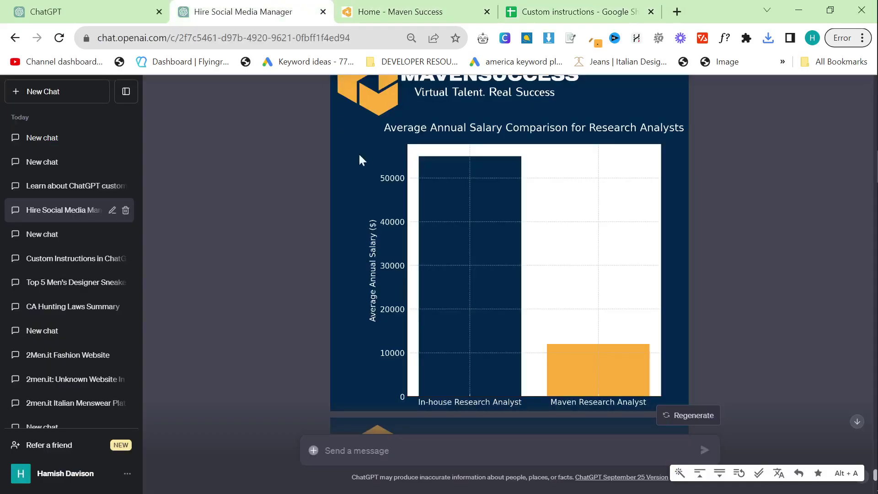
{"action": "right_click", "coordinate": [448, 266]}
{"action": "left_click", "coordinate": [531, 302]}
- Create a blank Google Docs document, place its tab beside the pillar post chat and check that chat's progress
{"action": "left_click", "coordinate": [677, 12]}
{"action": "type", "text": "docs.new"}
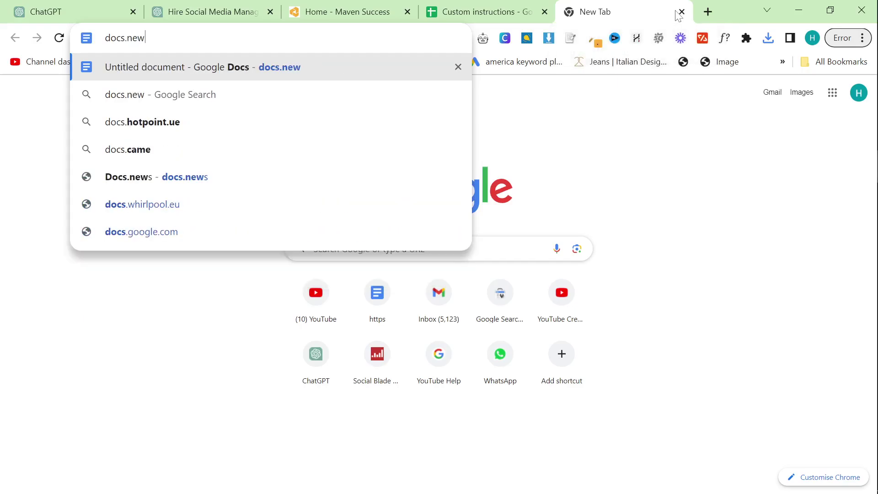
{"action": "key", "text": "Return"}
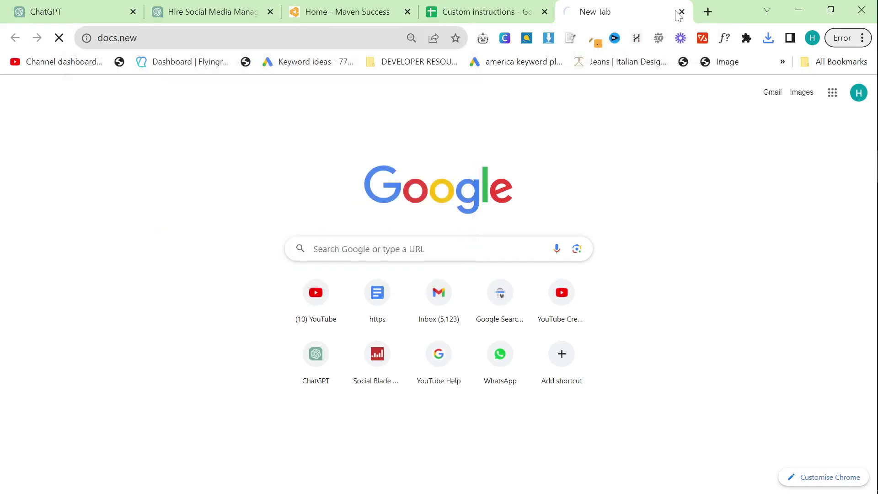
{"action": "left_click_drag", "start_coordinate": [578, 6], "coordinate": [169, 4]}
{"action": "left_click", "coordinate": [76, 2]}
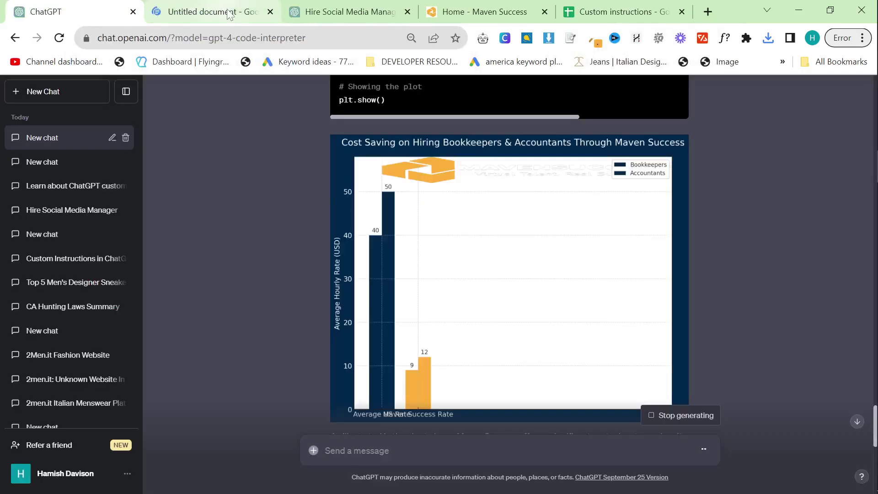
{"action": "scroll", "coordinate": [351, 215], "scroll_direction": "down", "scroll_amount": 12}
- Paste the copied research analyst salary chart into the blank Google Docs document and select it
{"action": "left_click", "coordinate": [213, 11]}
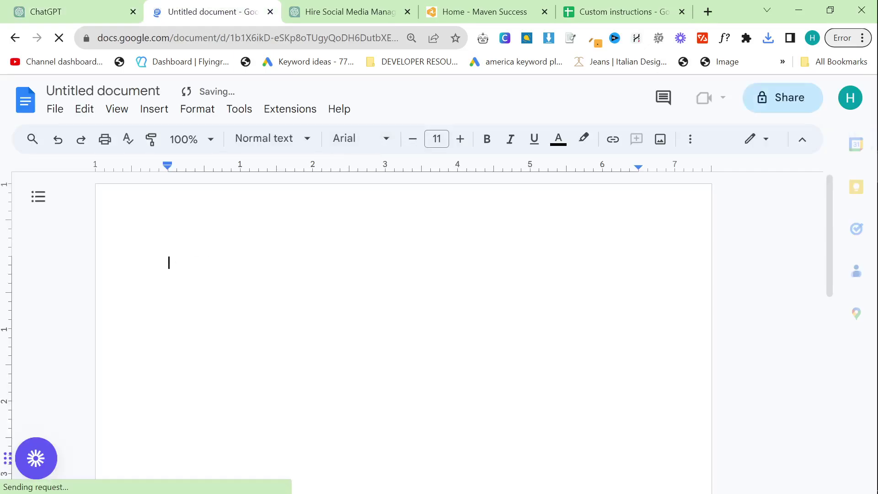
{"action": "right_click", "coordinate": [244, 232]}
{"action": "left_click", "coordinate": [326, 294]}
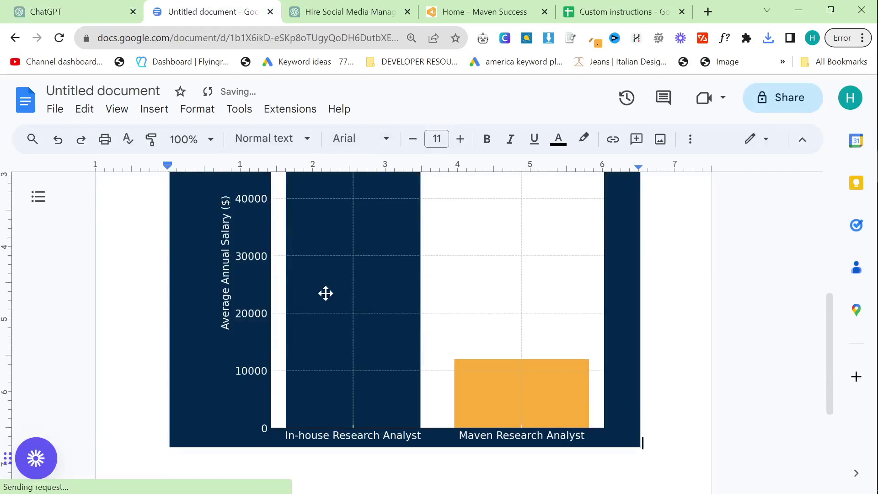
{"action": "scroll", "coordinate": [386, 325], "scroll_direction": "up", "scroll_amount": 5}
{"action": "key", "text": "ctrl+minus"}
{"action": "key", "text": "ctrl+minus"}
{"action": "key", "text": "ctrl+minus"}
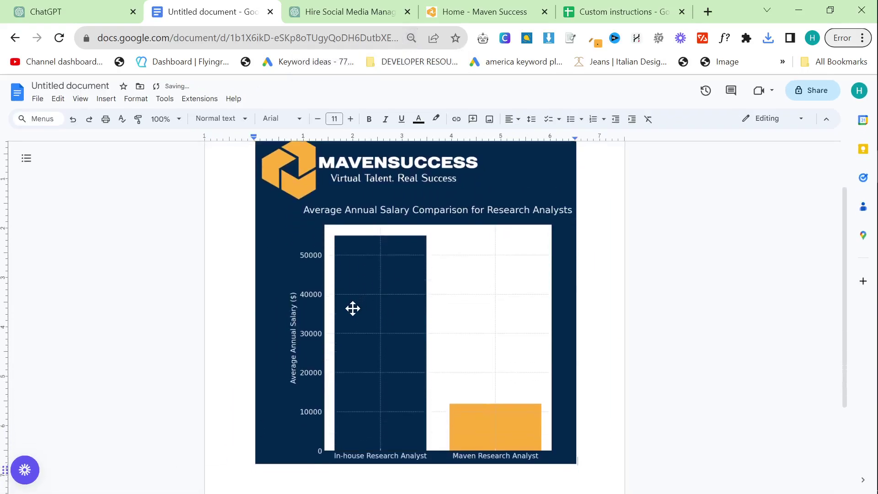
{"action": "left_click", "coordinate": [393, 311]}
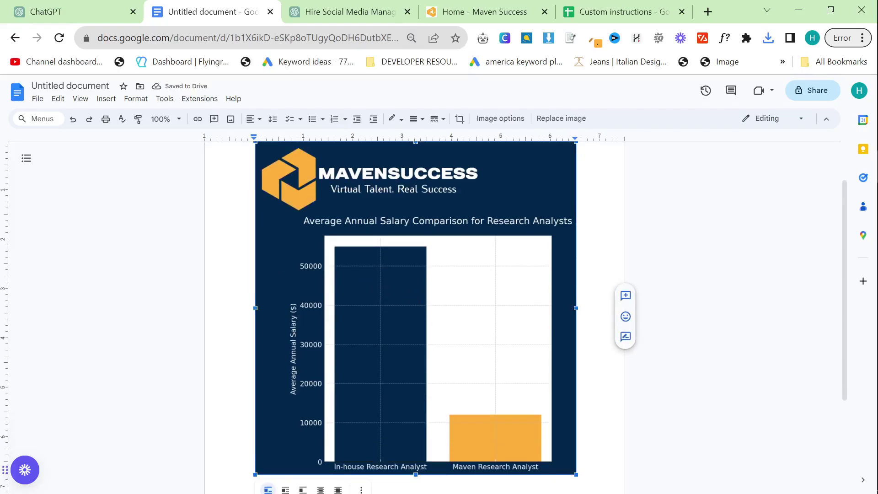
- Return to the pillar post chat and examine the revised bookkeeper and accountant cost saving chart
{"action": "key", "text": "ctrl+shift+Tab"}
{"action": "scroll", "coordinate": [435, 307], "scroll_direction": "up", "scroll_amount": 5}
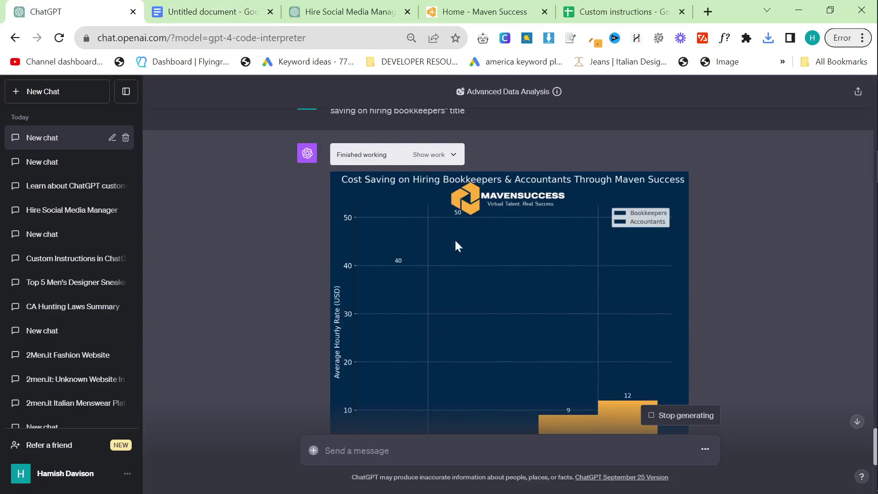
{"action": "scroll", "coordinate": [476, 251], "scroll_direction": "down", "scroll_amount": 2}
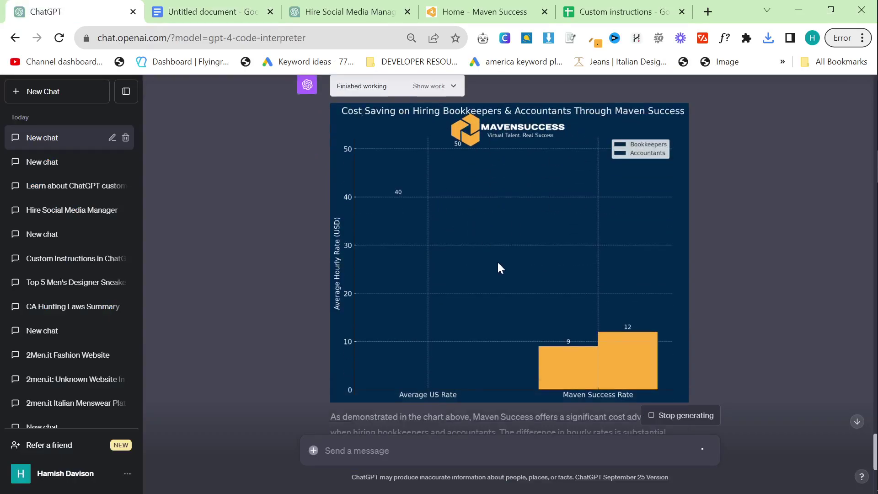
- Copy the complete logo-spacing Python code from the Hire Social Media Manager chat
{"action": "left_click", "coordinate": [333, 6]}
{"action": "scroll", "coordinate": [465, 311], "scroll_direction": "up", "scroll_amount": 6}
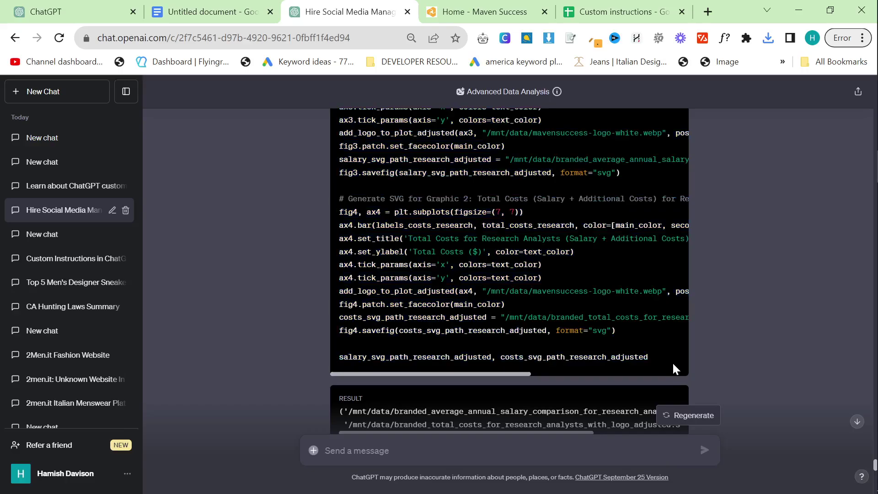
{"action": "scroll", "coordinate": [501, 270], "scroll_direction": "up", "scroll_amount": 10}
{"action": "left_click_drag", "start_coordinate": [673, 365], "coordinate": [339, 282]}
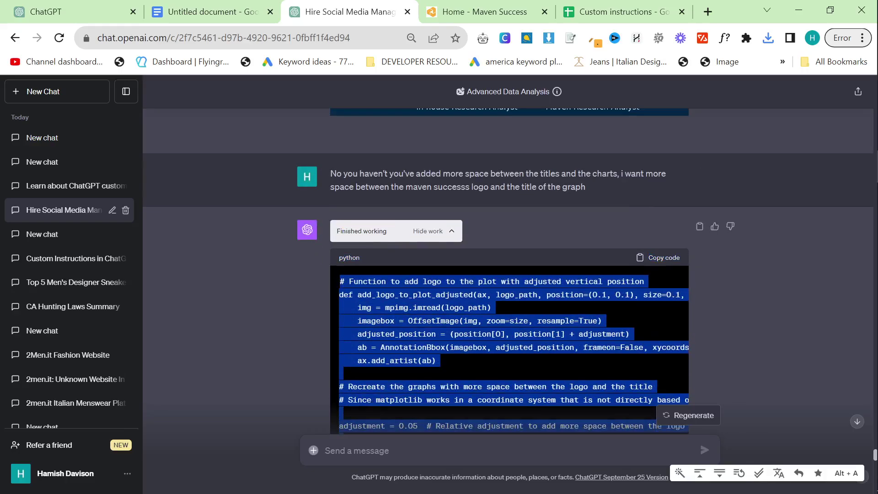
- Return to the pillar post chat and stop the response being generated
{"action": "left_click", "coordinate": [76, 12]}
{"action": "scroll", "coordinate": [427, 298], "scroll_direction": "down", "scroll_amount": 6}
{"action": "left_click", "coordinate": [672, 420]}
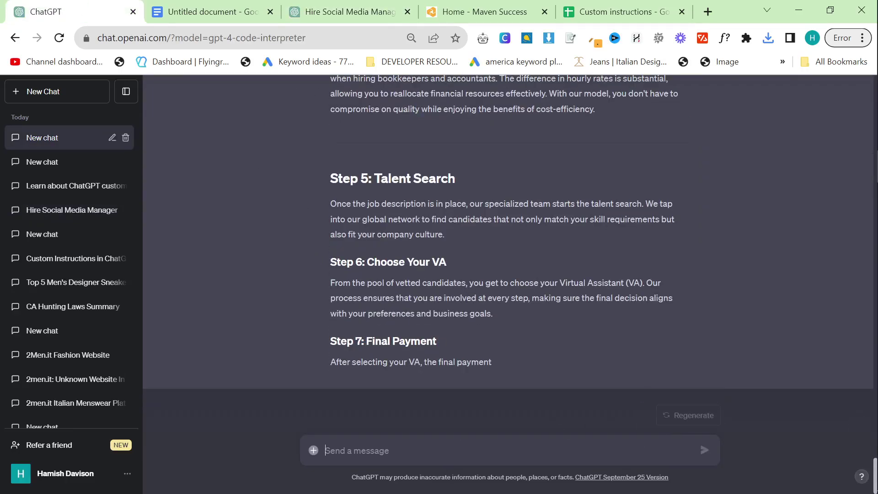
- Send the message "Look this was great but just use this template i already made earlier" followed by the copied Python code
{"action": "type", "text": "Look this was great bu"}
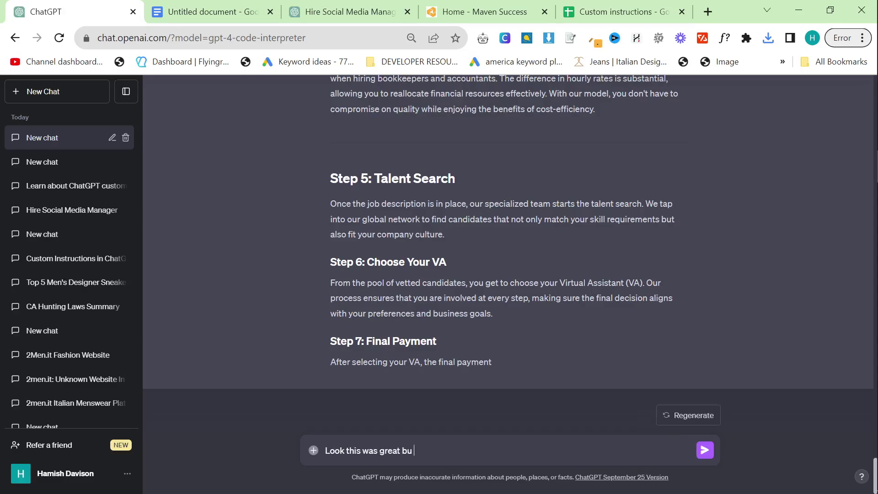
{"action": "type", "text": "t just use this template"}
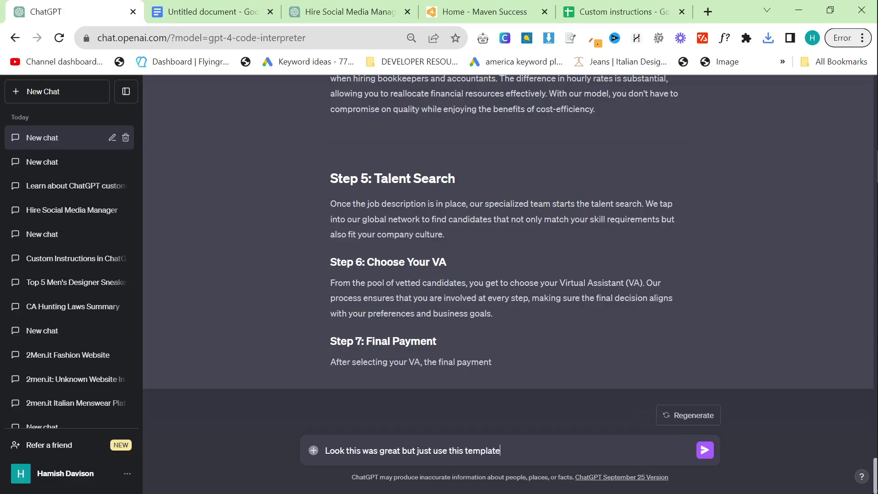
{"action": "type", "text": " i already made earlier"}
{"action": "key", "text": "shift+Return"}
{"action": "key", "text": "shift+Return"}
{"action": "key", "text": "ctrl+v"}
{"action": "key", "text": "Return"}
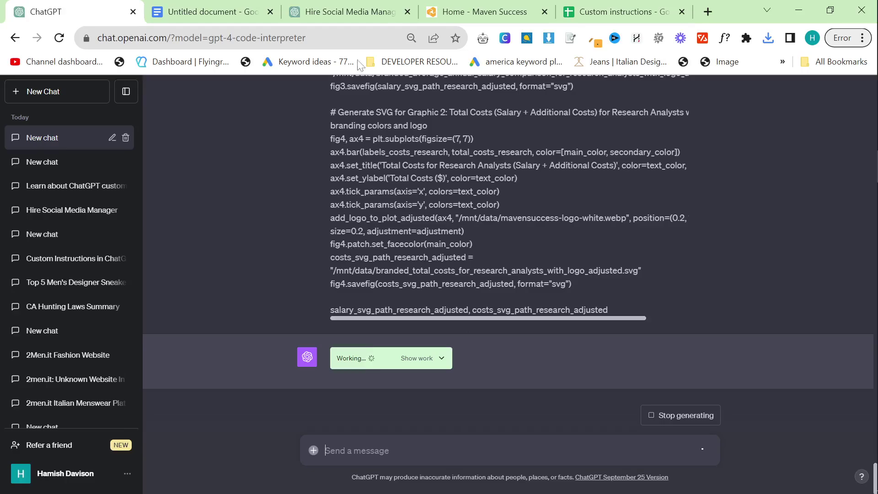
- Open the VA specialties pricing on the Maven Success website and check the rates for bookkeepers, accountants and social media managers
{"action": "left_click_drag", "start_coordinate": [485, 11], "coordinate": [215, 12]}
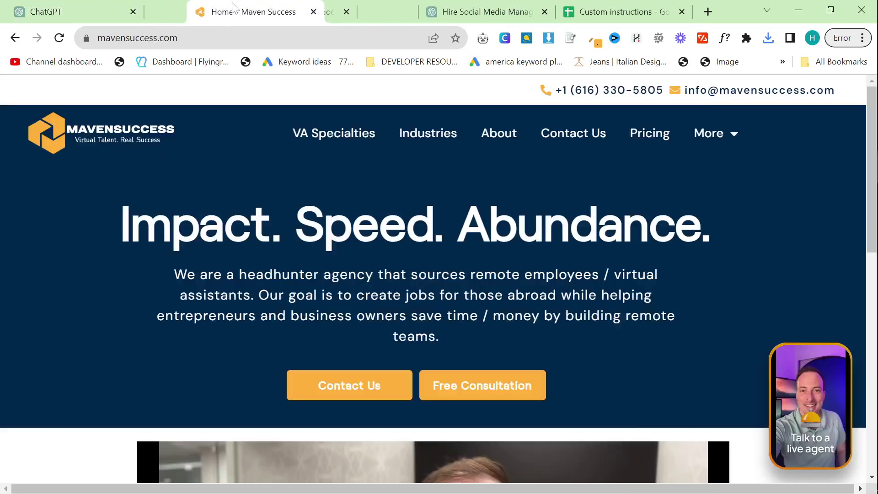
{"action": "left_click", "coordinate": [342, 134]}
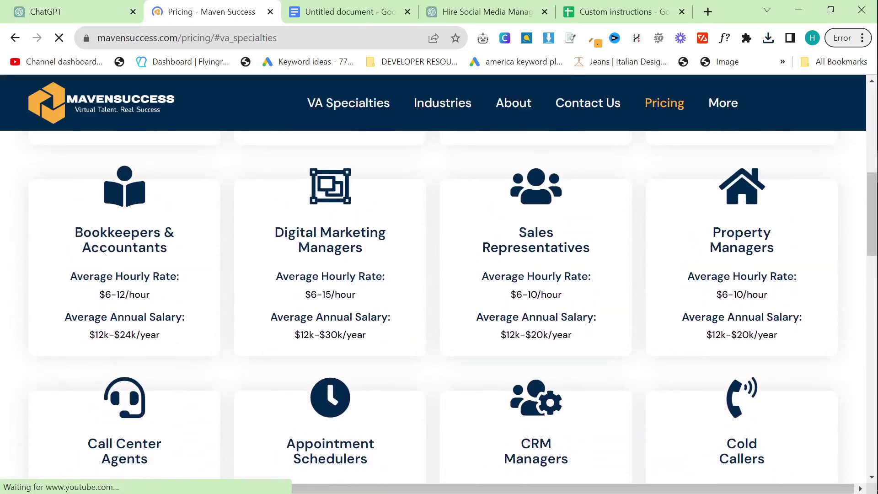
{"action": "left_click_drag", "start_coordinate": [75, 232], "coordinate": [187, 317]}
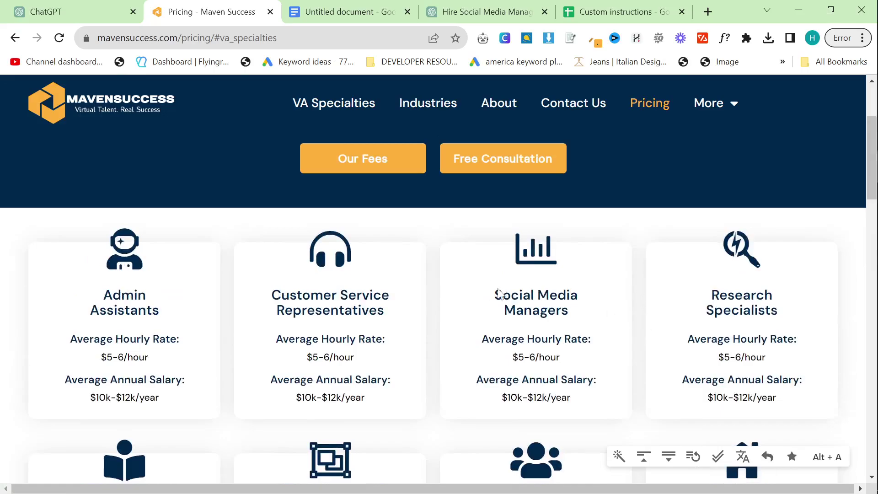
{"action": "left_click_drag", "start_coordinate": [498, 291], "coordinate": [572, 400]}
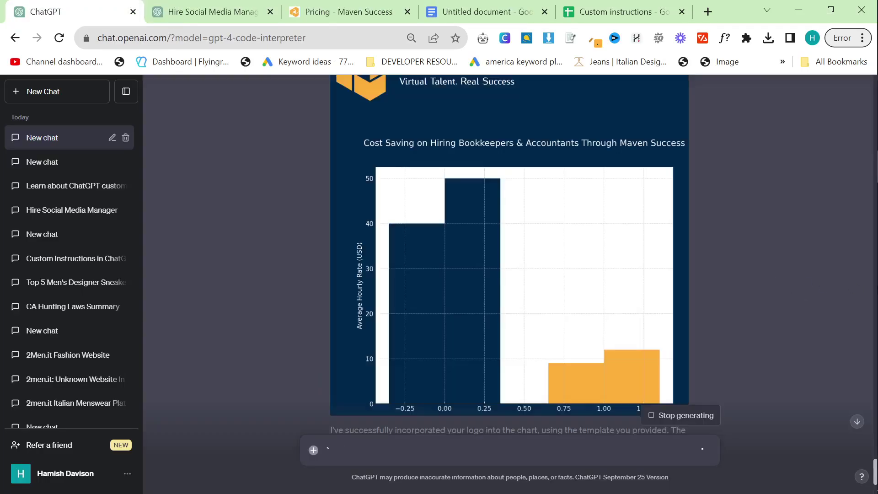
- Examine the new template-based cost saving chart and its logo spacing in the pillar post chat
{"action": "scroll", "coordinate": [483, 209], "scroll_direction": "up", "scroll_amount": 1}
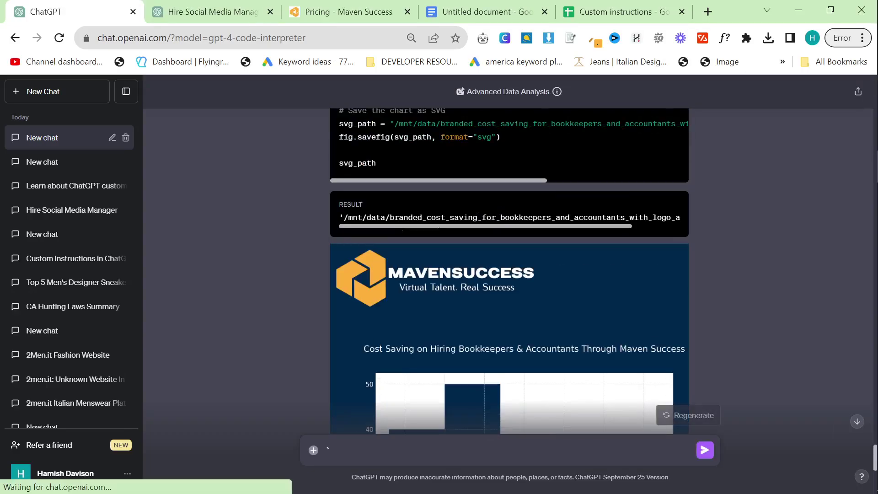
{"action": "scroll", "coordinate": [410, 234], "scroll_direction": "down", "scroll_amount": 3}
{"action": "scroll", "coordinate": [524, 253], "scroll_direction": "down", "scroll_amount": 3}
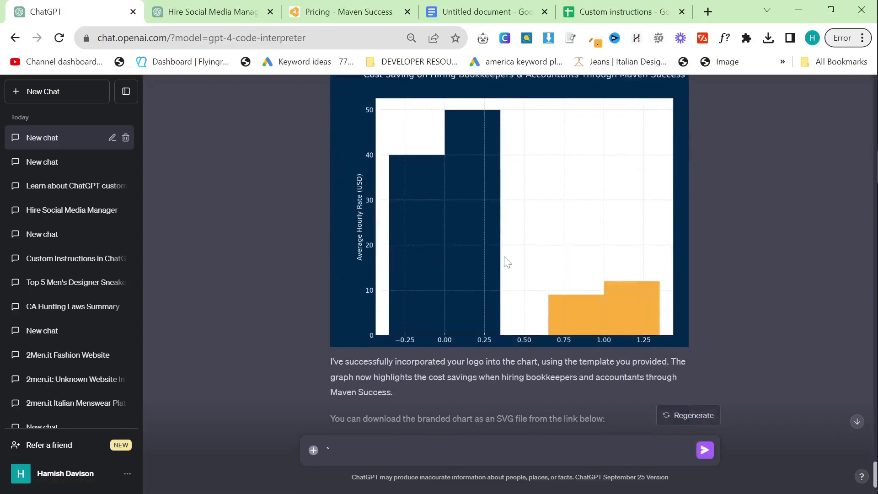
- Compare the new cost saving chart with the pillar post's first chart and the Research Analysts salary chart in the Hire Social Media Manager chat
{"action": "scroll", "coordinate": [507, 263], "scroll_direction": "up", "scroll_amount": 2}
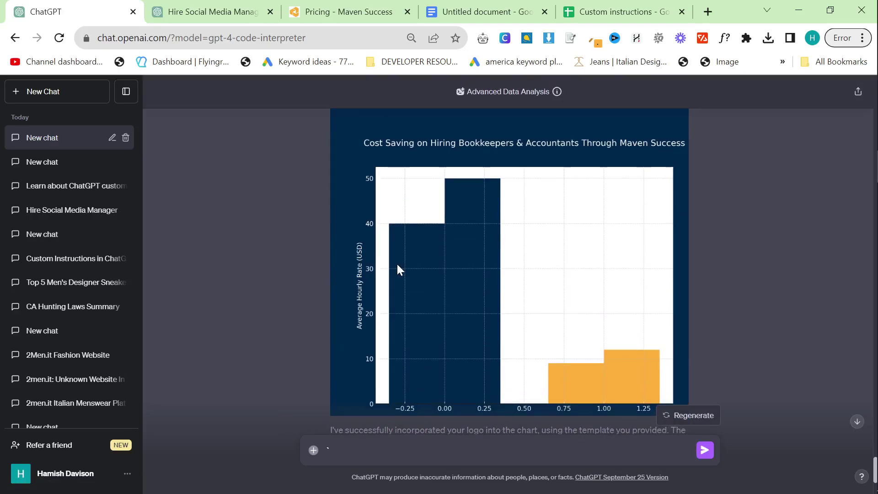
{"action": "scroll", "coordinate": [394, 206], "scroll_direction": "up", "scroll_amount": 2}
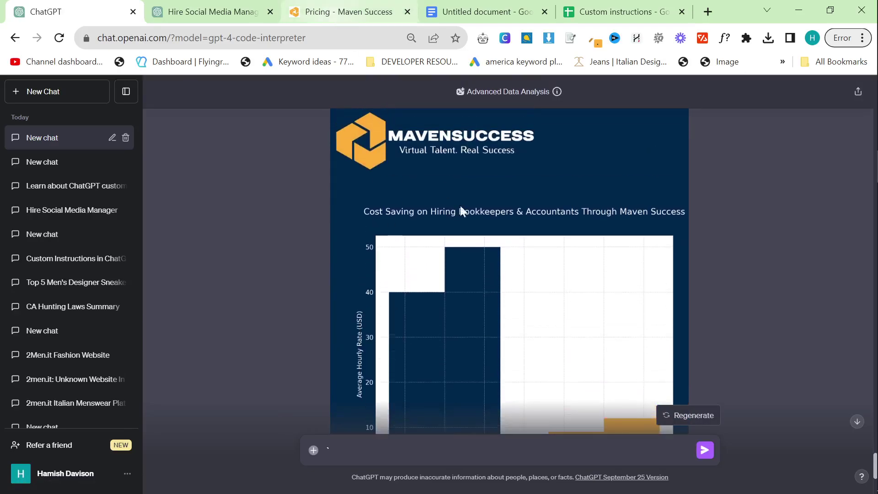
{"action": "scroll", "coordinate": [460, 206], "scroll_direction": "down", "scroll_amount": 5}
{"action": "scroll", "coordinate": [435, 330], "scroll_direction": "up", "scroll_amount": 4}
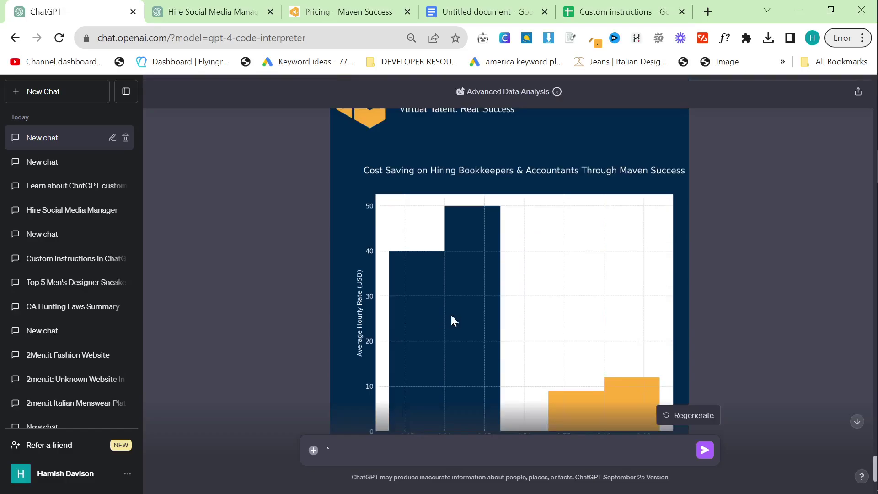
{"action": "scroll", "coordinate": [469, 273], "scroll_direction": "up", "scroll_amount": 15}
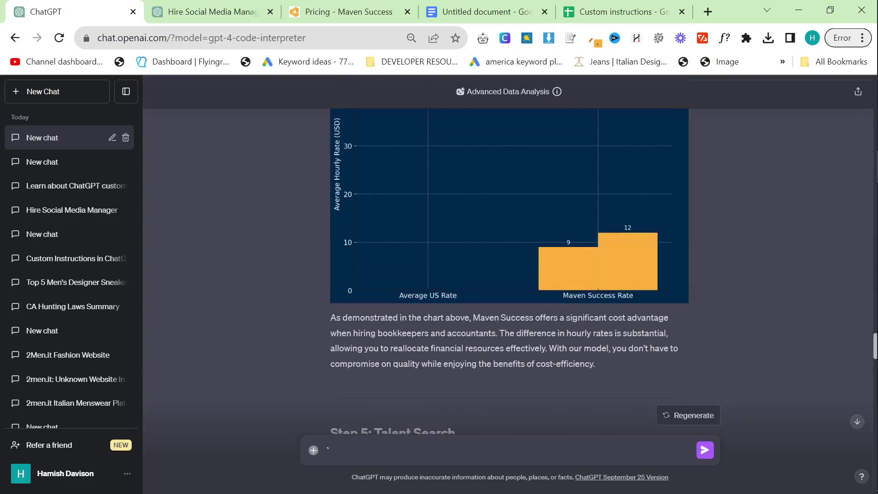
{"action": "scroll", "coordinate": [433, 221], "scroll_direction": "down", "scroll_amount": 18}
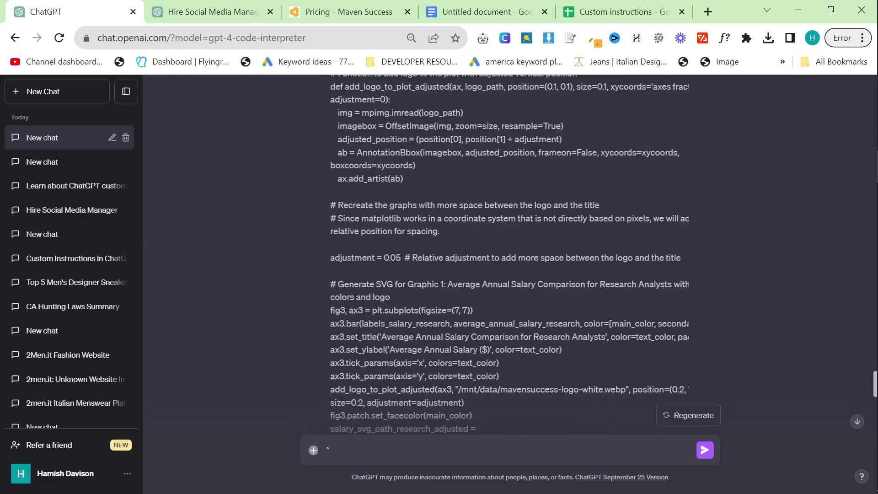
{"action": "scroll", "coordinate": [507, 251], "scroll_direction": "down", "scroll_amount": 15}
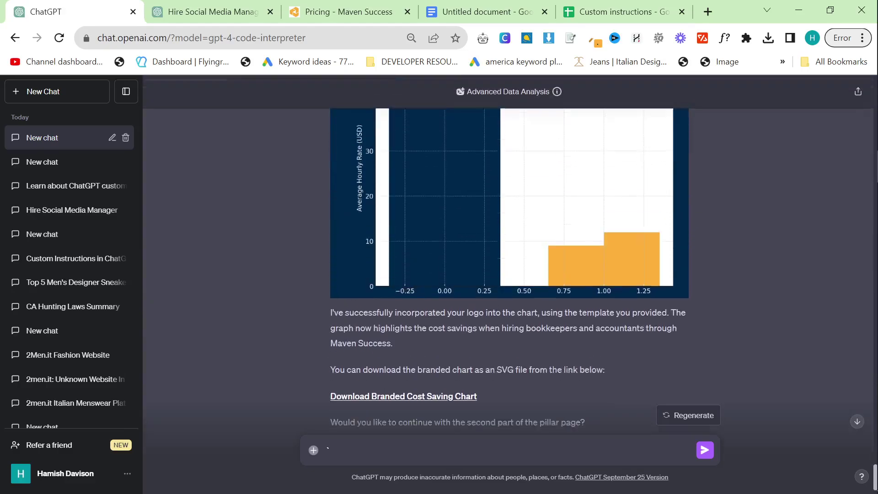
{"action": "scroll", "coordinate": [572, 188], "scroll_direction": "up", "scroll_amount": 5}
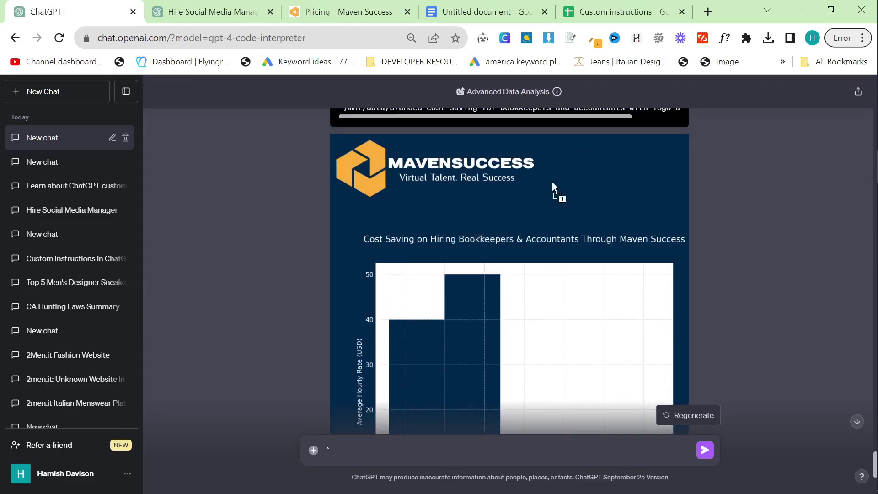
{"action": "scroll", "coordinate": [460, 266], "scroll_direction": "down", "scroll_amount": 3}
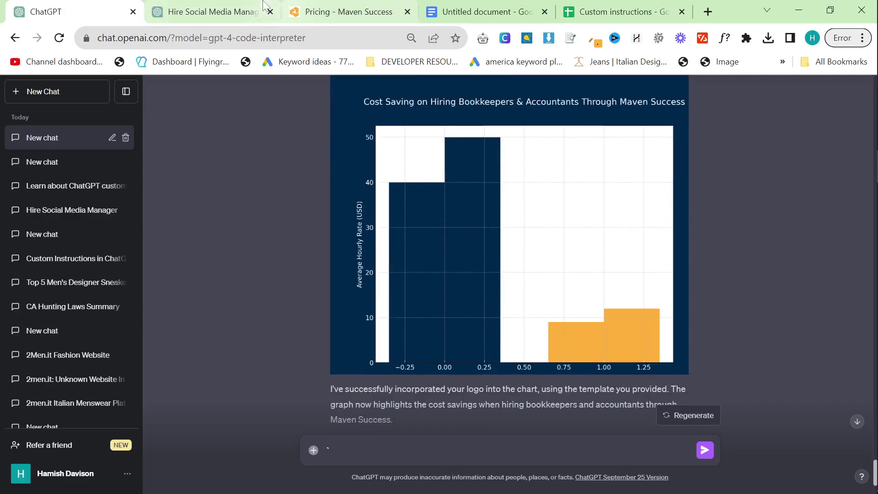
{"action": "left_click", "coordinate": [206, 12]}
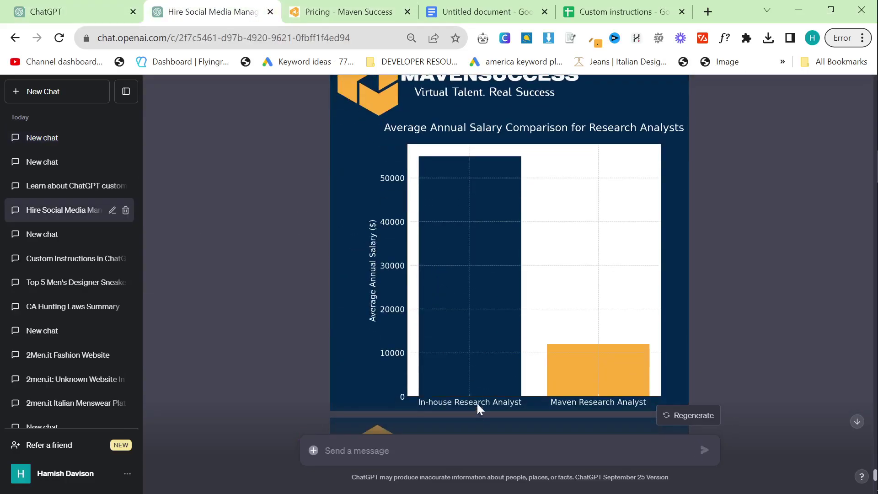
{"action": "left_click", "coordinate": [92, 11]}
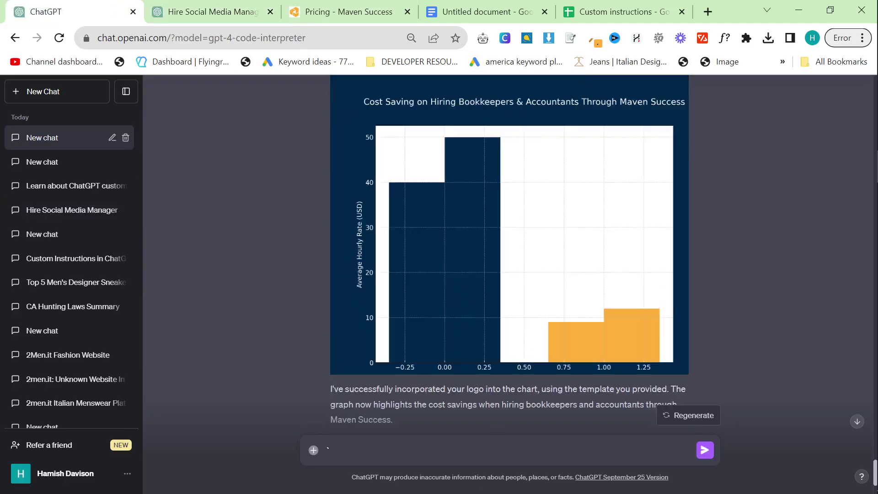
- Send the message "Do annual cost per year in house and annual cost per year with Maven" in the pillar post chat
{"action": "type", "text": "Do annual cost per year"}
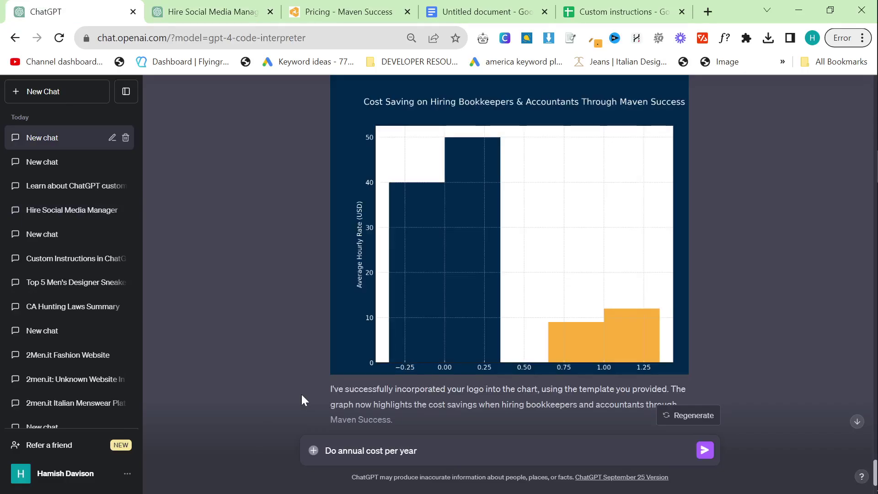
{"action": "type", "text": " in house and"}
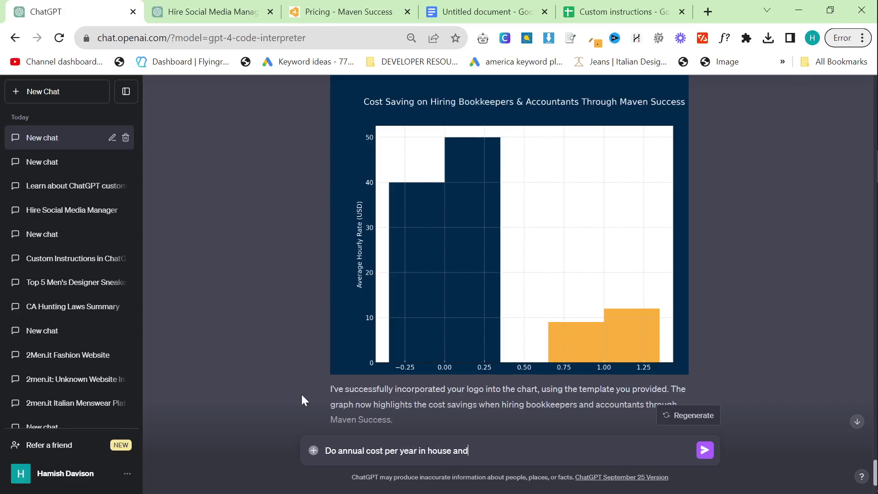
{"action": "type", "text": " average"}
{"action": "key", "text": "ctrl+BackSpace"}
{"action": "type", "text": "annual cost per year with Mavern"}
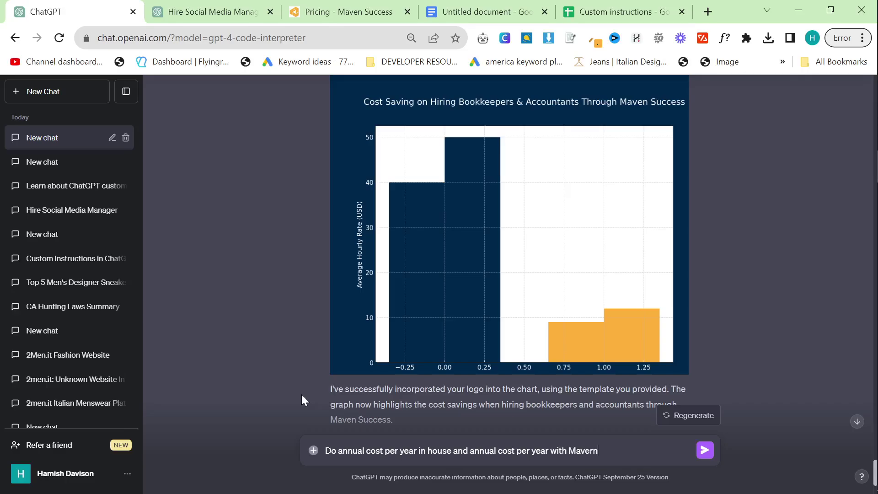
{"action": "key", "text": "BackSpace"}
{"action": "type", "text": "n"}
{"action": "key", "text": "Return"}
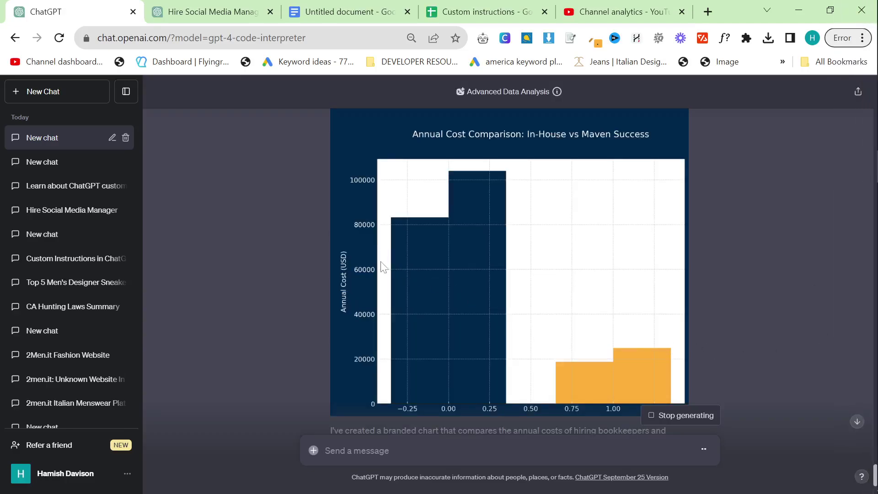
- Examine the annual cost comparison chart for in-house versus Maven Success hiring and the text below it
{"action": "left_click_drag", "start_coordinate": [383, 263], "coordinate": [438, 217]}
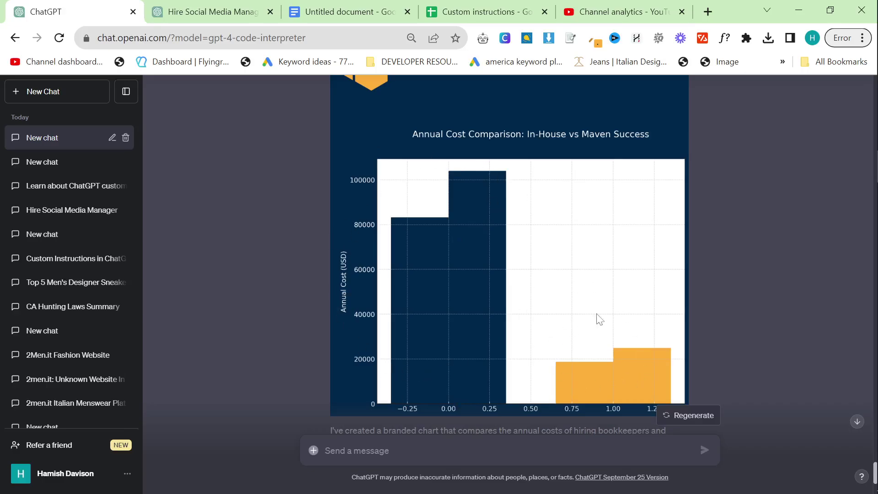
{"action": "scroll", "coordinate": [541, 278], "scroll_direction": "down", "scroll_amount": 2}
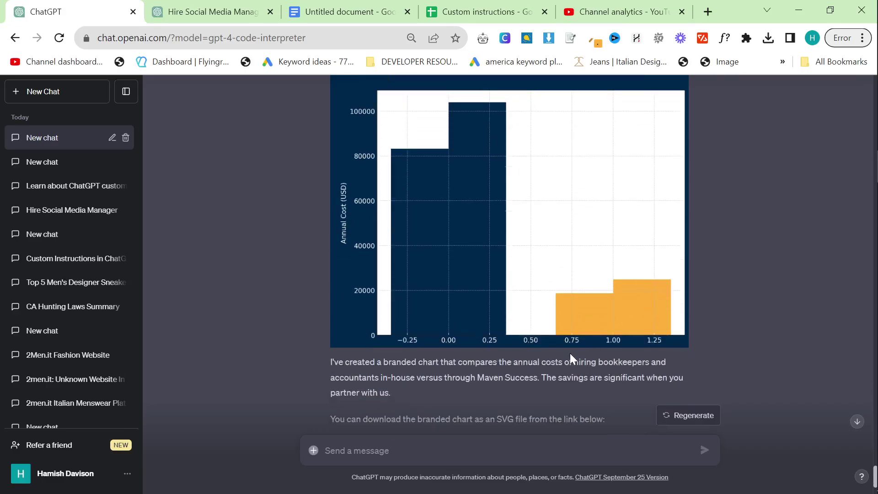
{"action": "scroll", "coordinate": [567, 362], "scroll_direction": "down", "scroll_amount": 2}
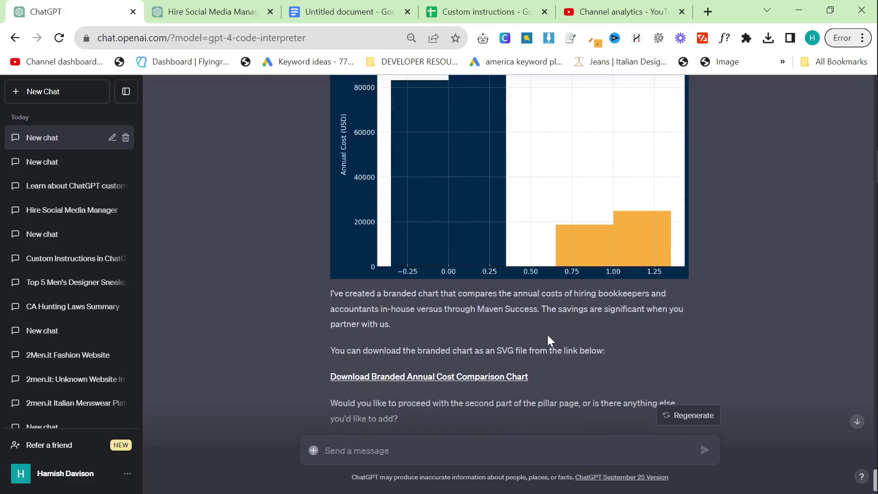
{"action": "scroll", "coordinate": [660, 346], "scroll_direction": "up", "scroll_amount": 4}
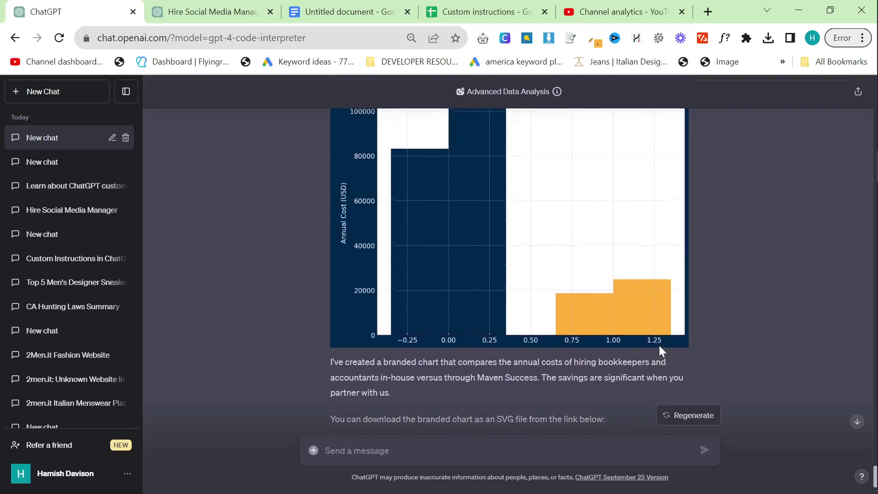
{"action": "scroll", "coordinate": [306, 331], "scroll_direction": "down", "scroll_amount": 2}
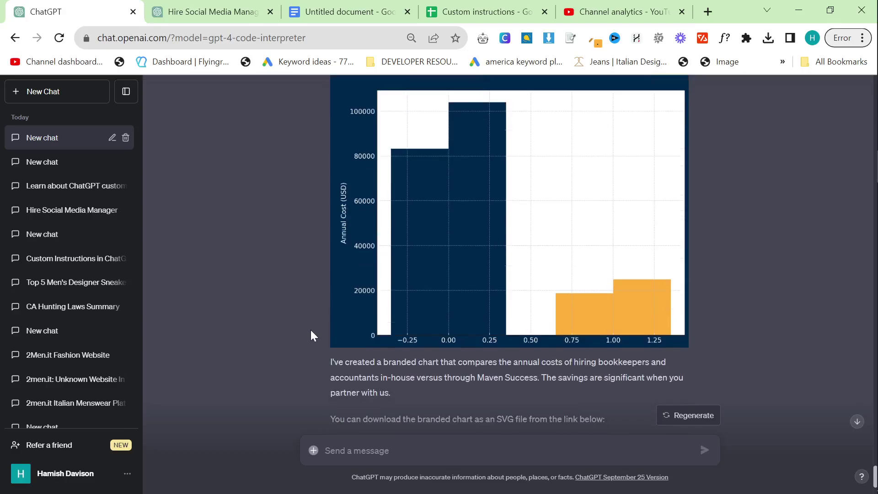
- View the ChatGPT Plus referral links and the account options, and close both
{"action": "left_click", "coordinate": [108, 443]}
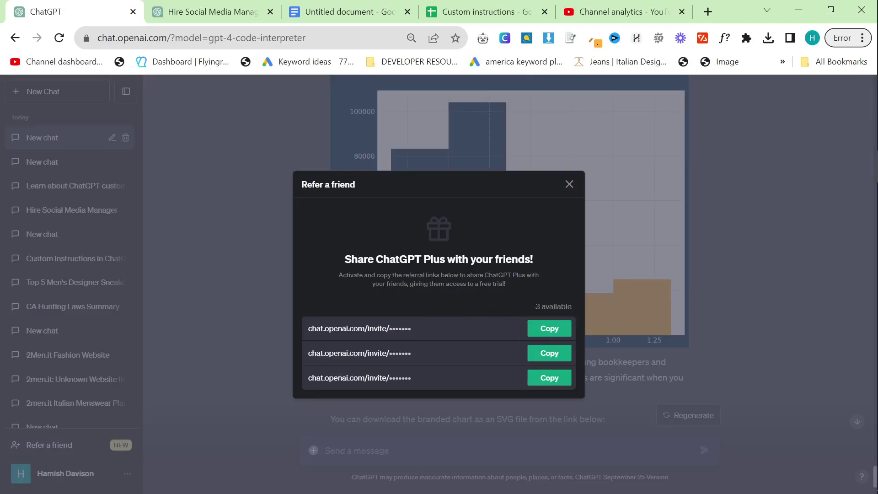
{"action": "double_click", "coordinate": [457, 284]}
{"action": "left_click", "coordinate": [456, 284]}
{"action": "left_click", "coordinate": [569, 185]}
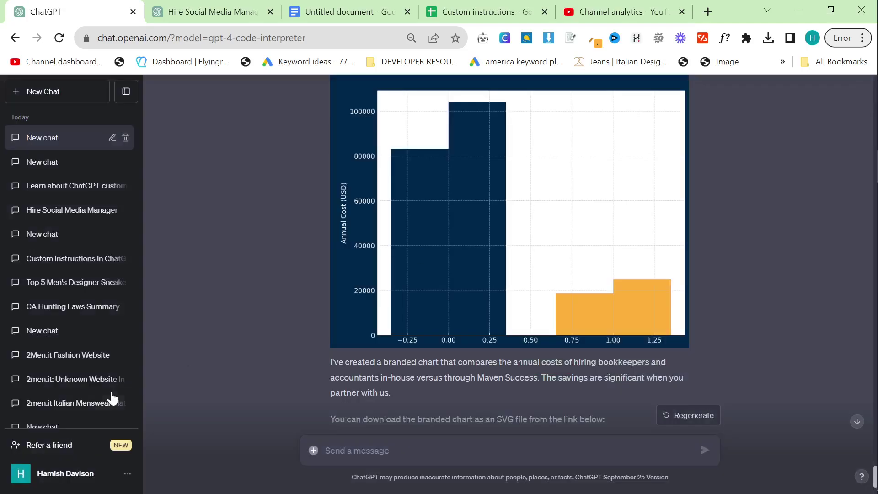
{"action": "left_click", "coordinate": [103, 474]}
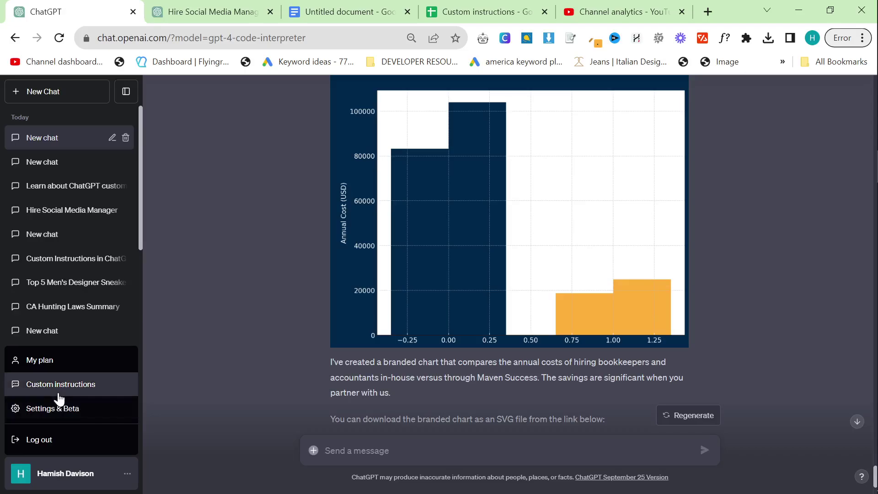
{"action": "left_click", "coordinate": [281, 375]}
- Review the whole annual cost response, from the chart's Python code to the SVG download link and closing question
{"action": "scroll", "coordinate": [278, 372], "scroll_direction": "up", "scroll_amount": 1}
{"action": "scroll", "coordinate": [282, 367], "scroll_direction": "down", "scroll_amount": 3}
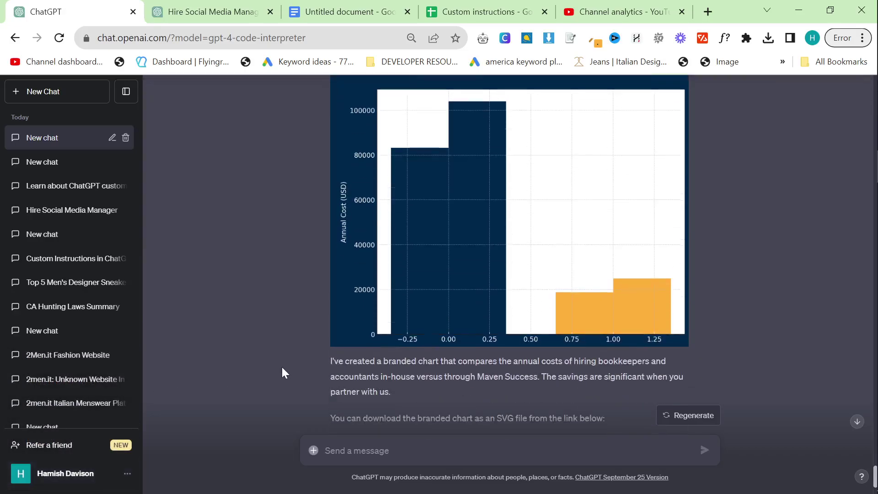
{"action": "scroll", "coordinate": [283, 370], "scroll_direction": "up", "scroll_amount": 3}
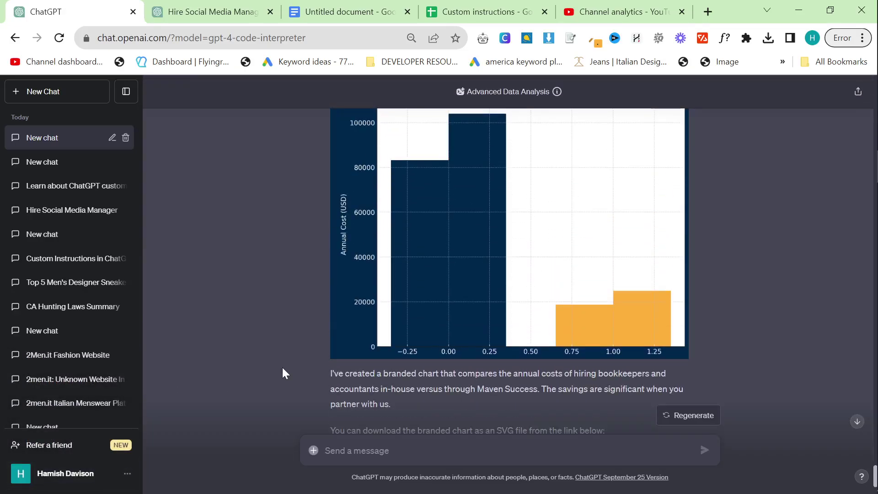
{"action": "scroll", "coordinate": [281, 366], "scroll_direction": "down", "scroll_amount": 3}
{"action": "scroll", "coordinate": [282, 369], "scroll_direction": "up", "scroll_amount": 10}
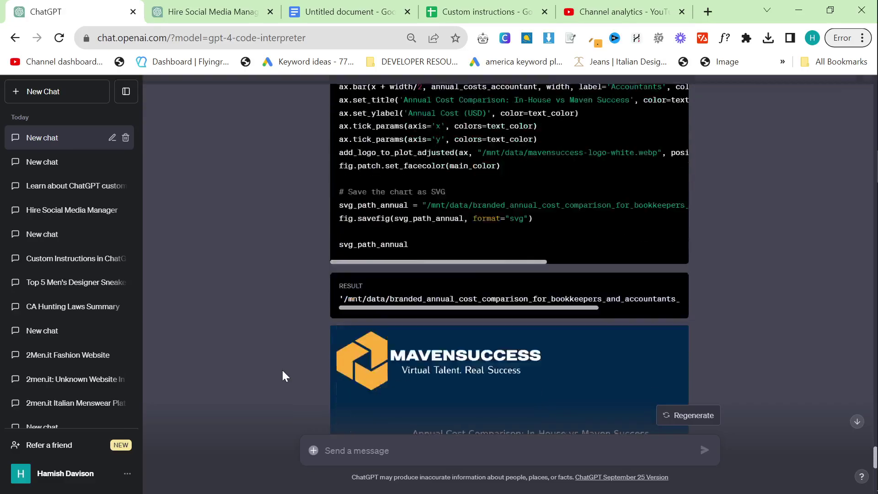
{"action": "scroll", "coordinate": [282, 373], "scroll_direction": "down", "scroll_amount": 10}
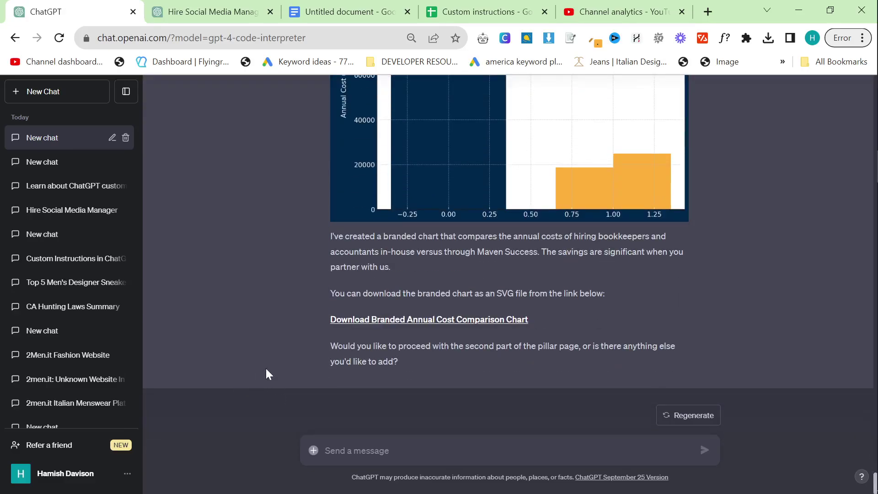